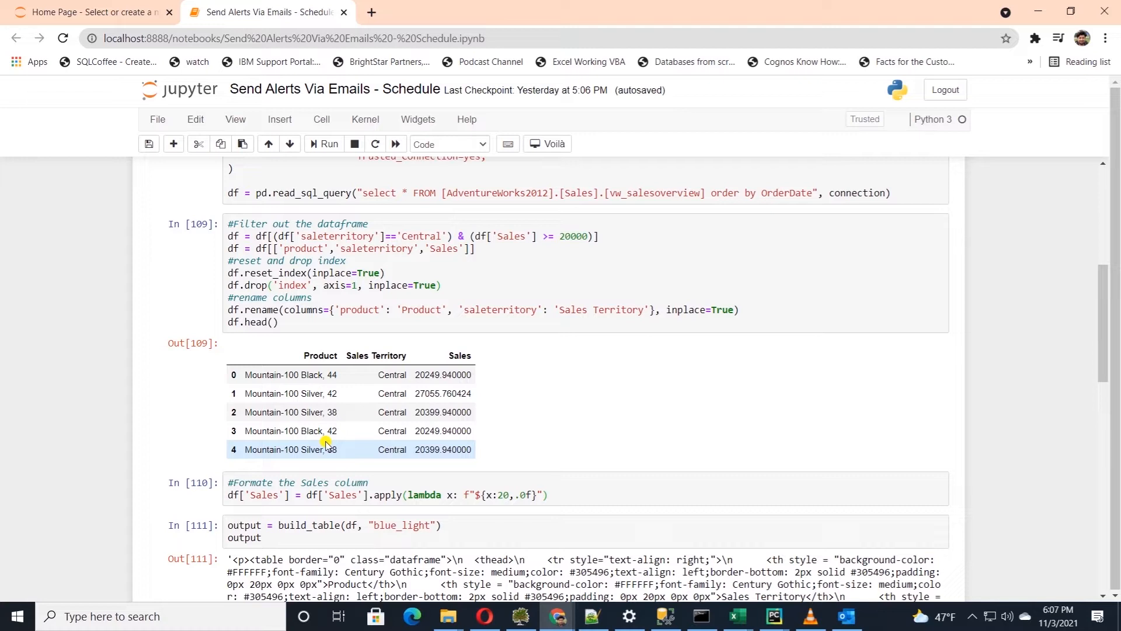
Review the line in app.py that exports the dataframe to testfile.xlsx and save all files.
scroll(326, 444, down, 15)
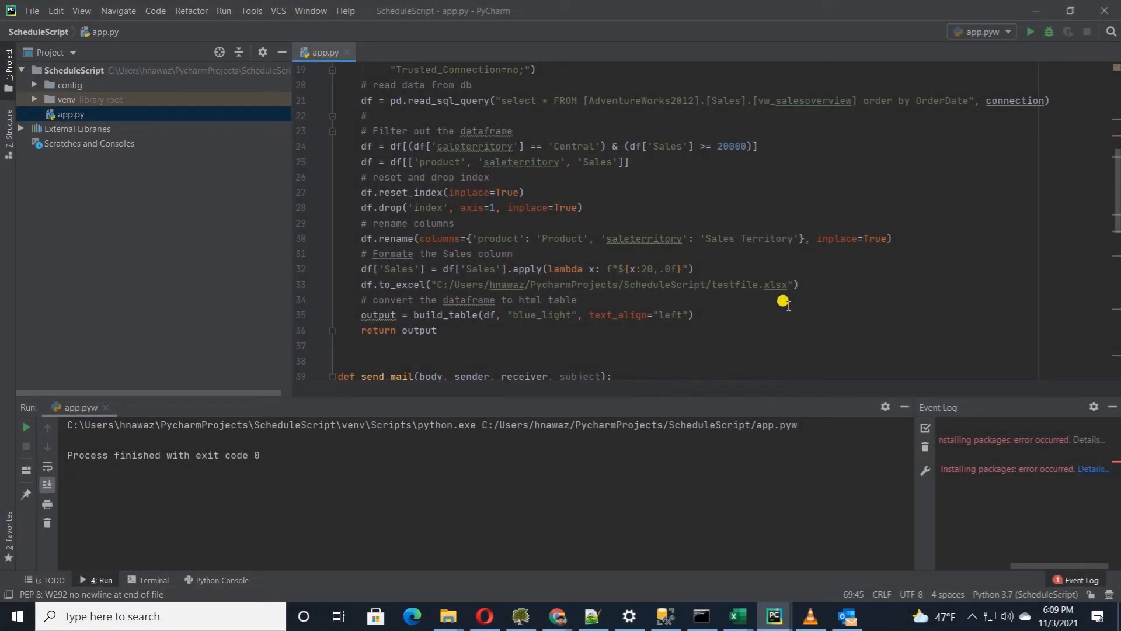
drag(806, 284, 359, 282)
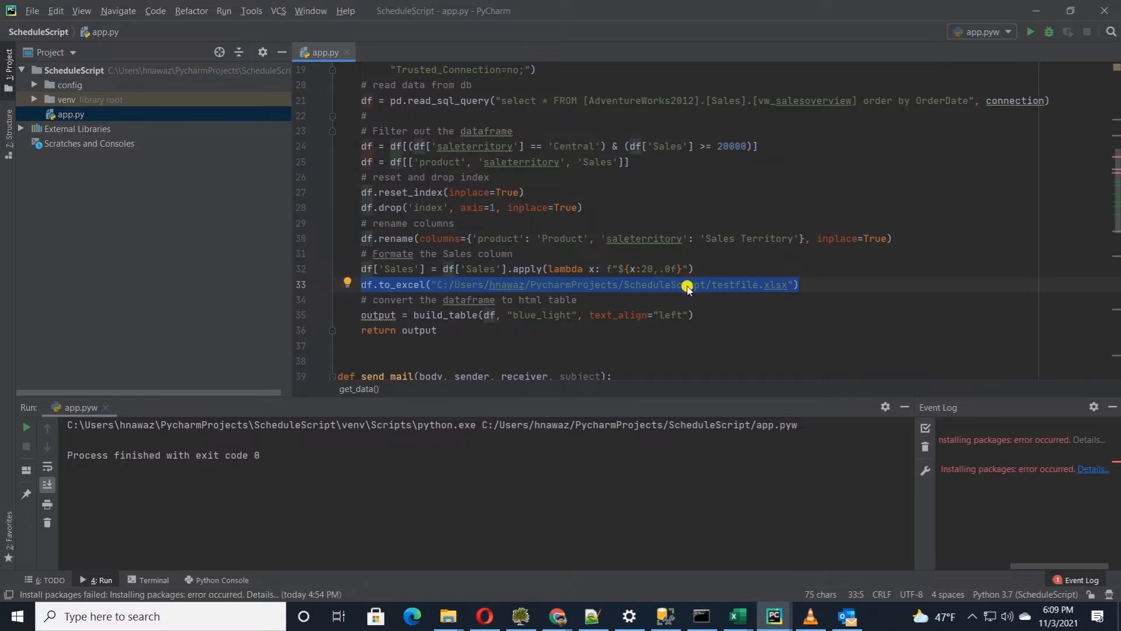
click(809, 285)
click(27, 11)
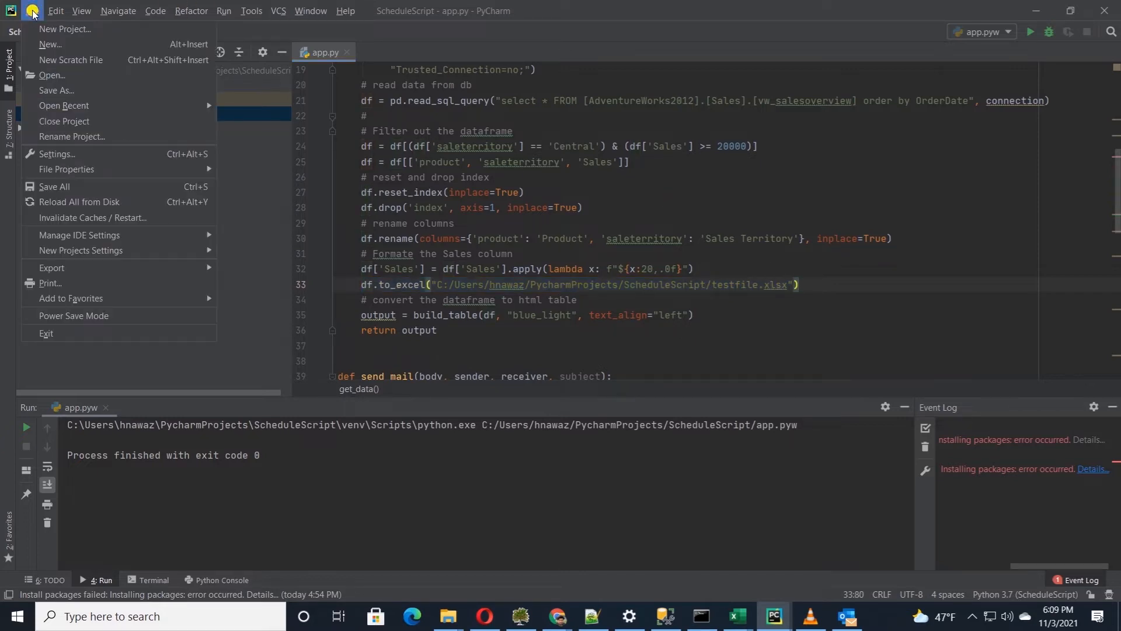
click(59, 193)
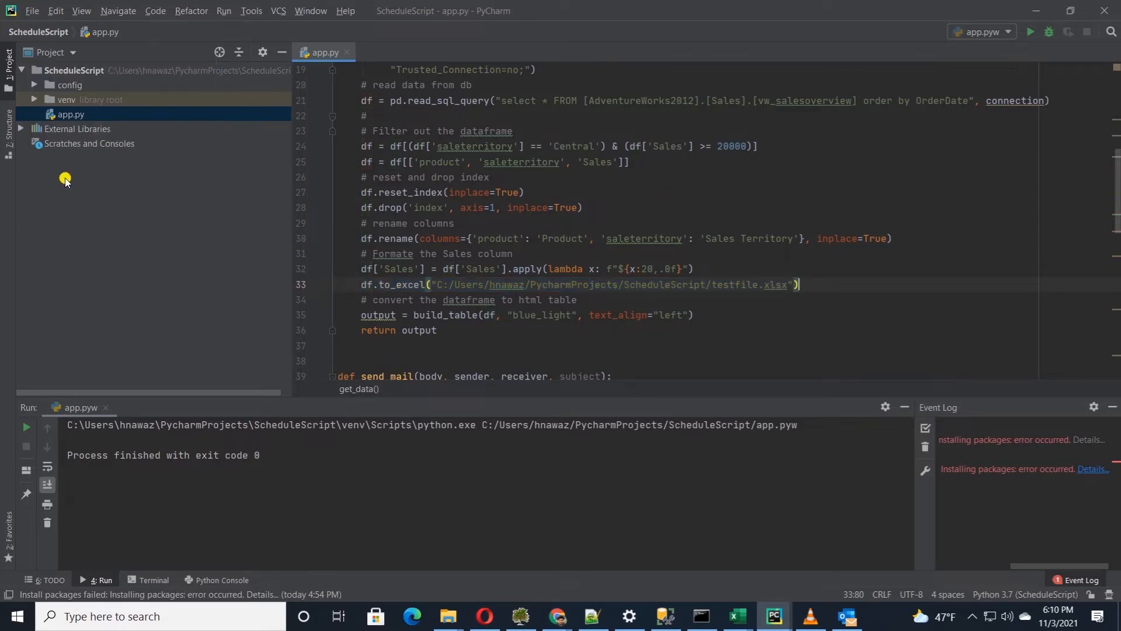
click(658, 192)
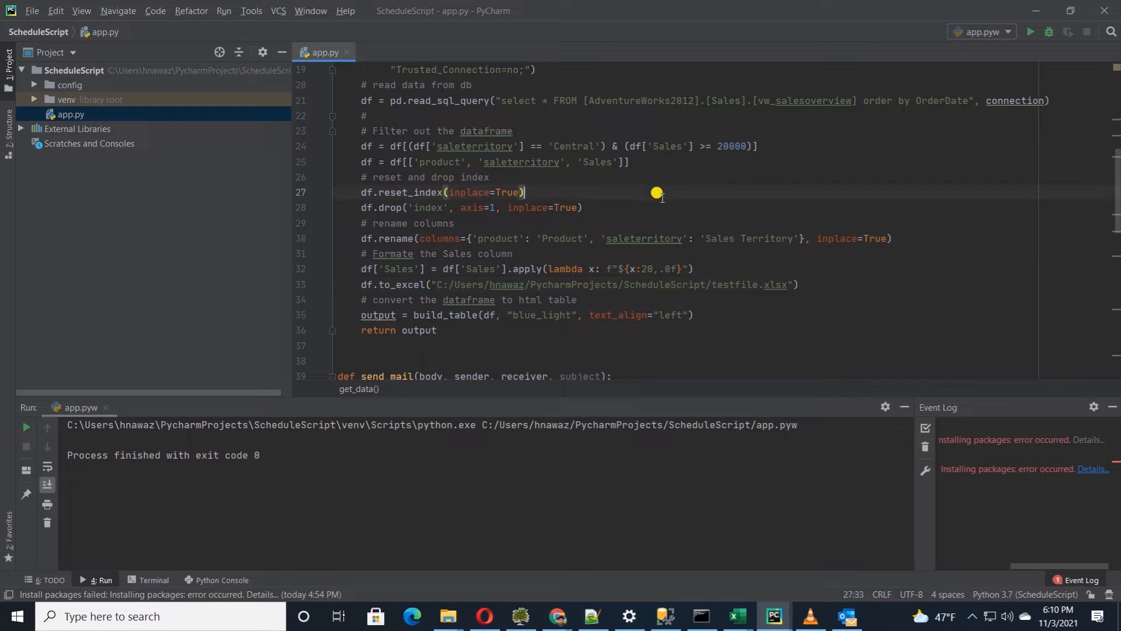
Try running the app.pyw configuration, and run the app.py script directly from the project tree.
click(1031, 31)
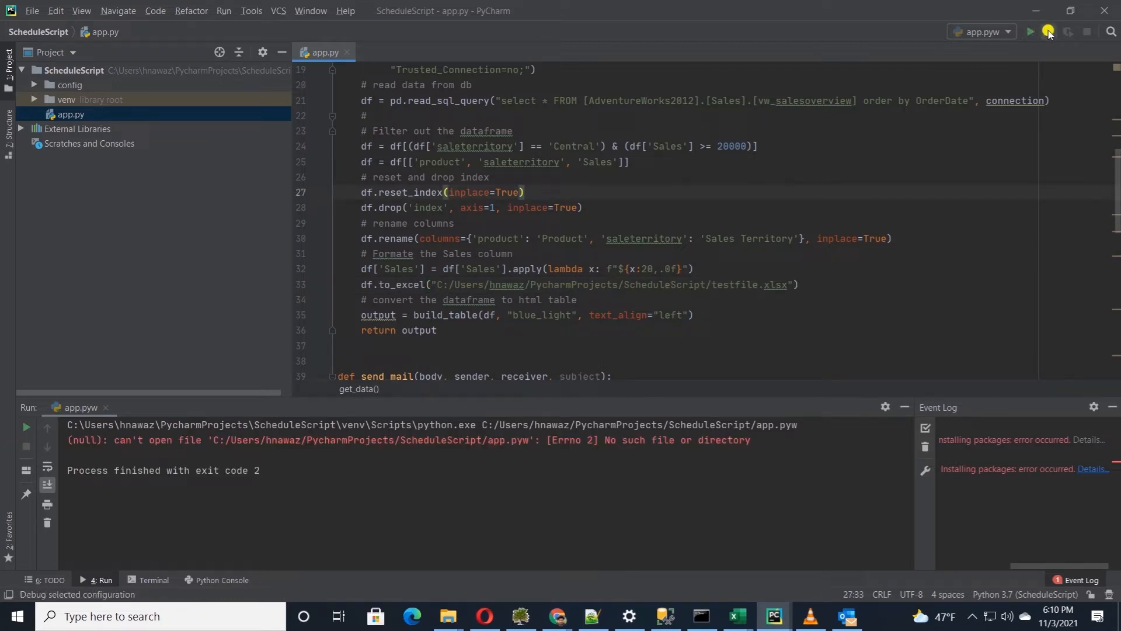
right_click(64, 118)
click(98, 339)
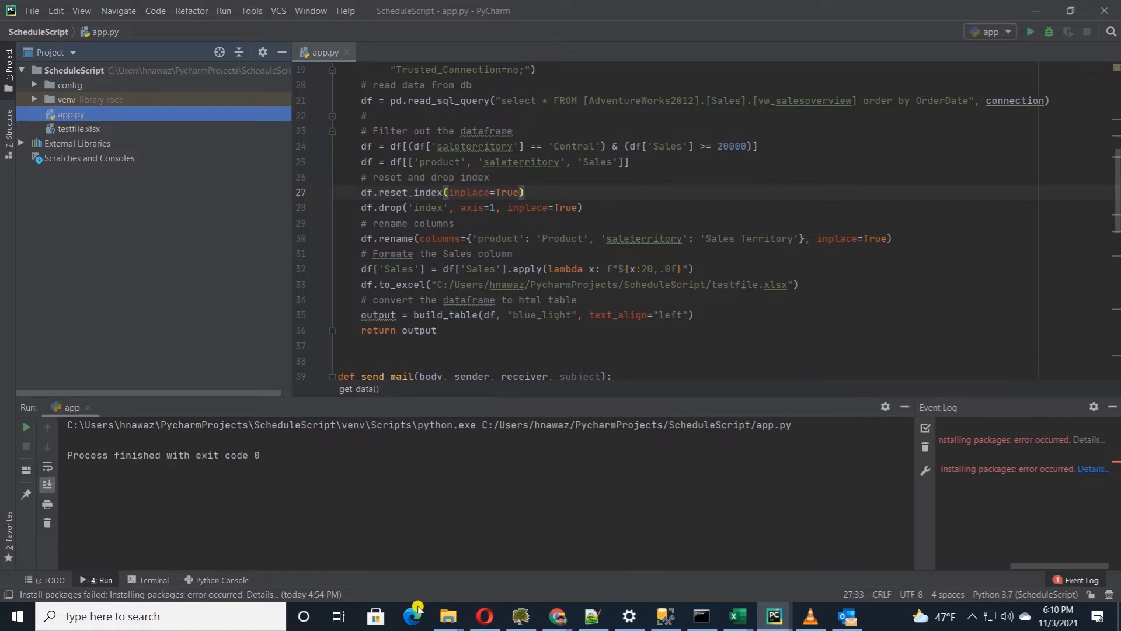
Open the ScheduleScript project folder in File Explorer and delete the generated testfile.xlsx.
click(448, 620)
click(704, 581)
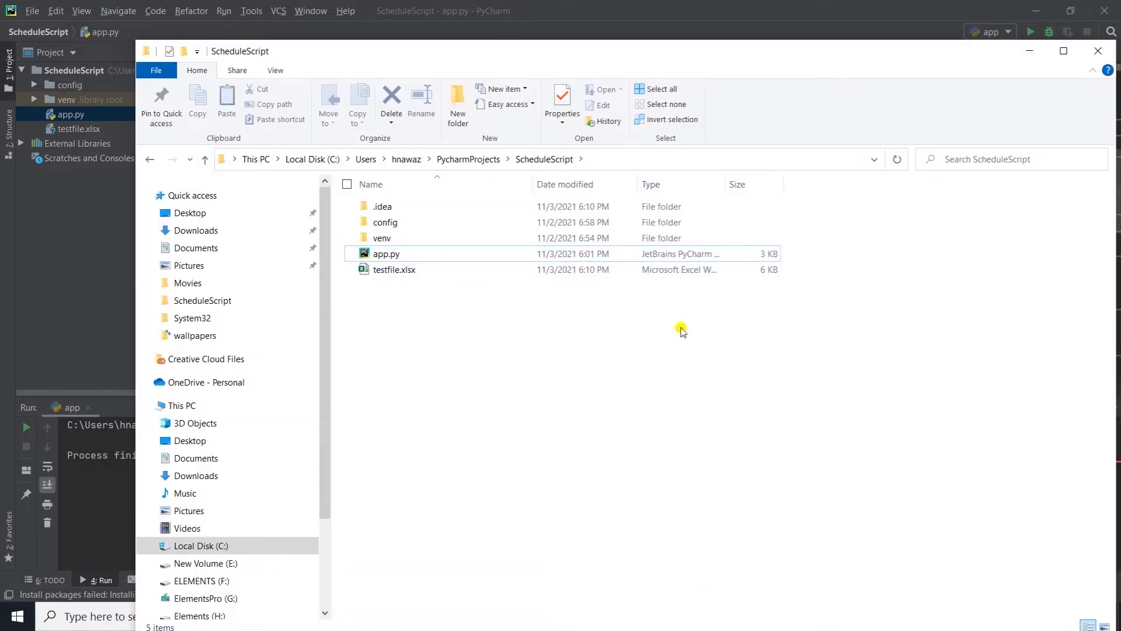
drag(836, 68, 731, 46)
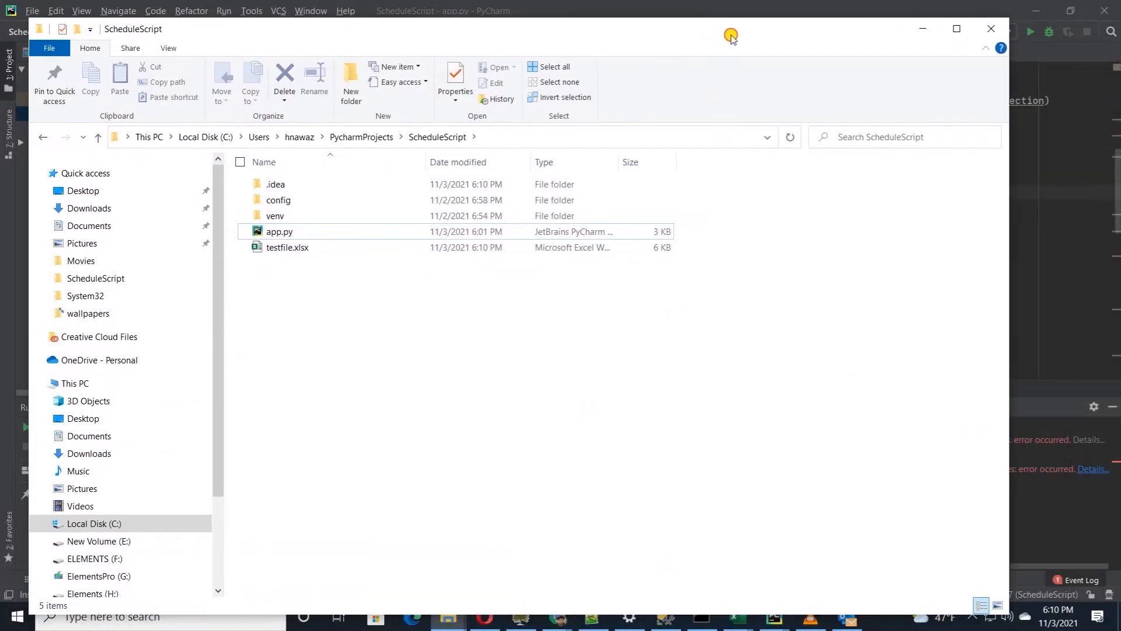
click(296, 247)
right_click(296, 248)
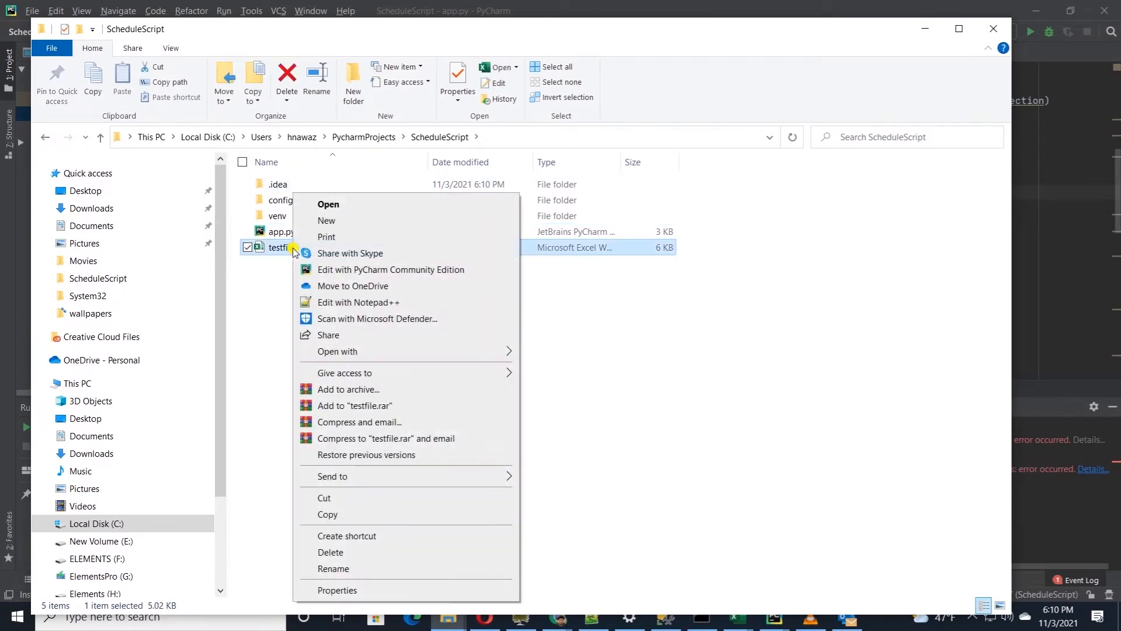
click(353, 555)
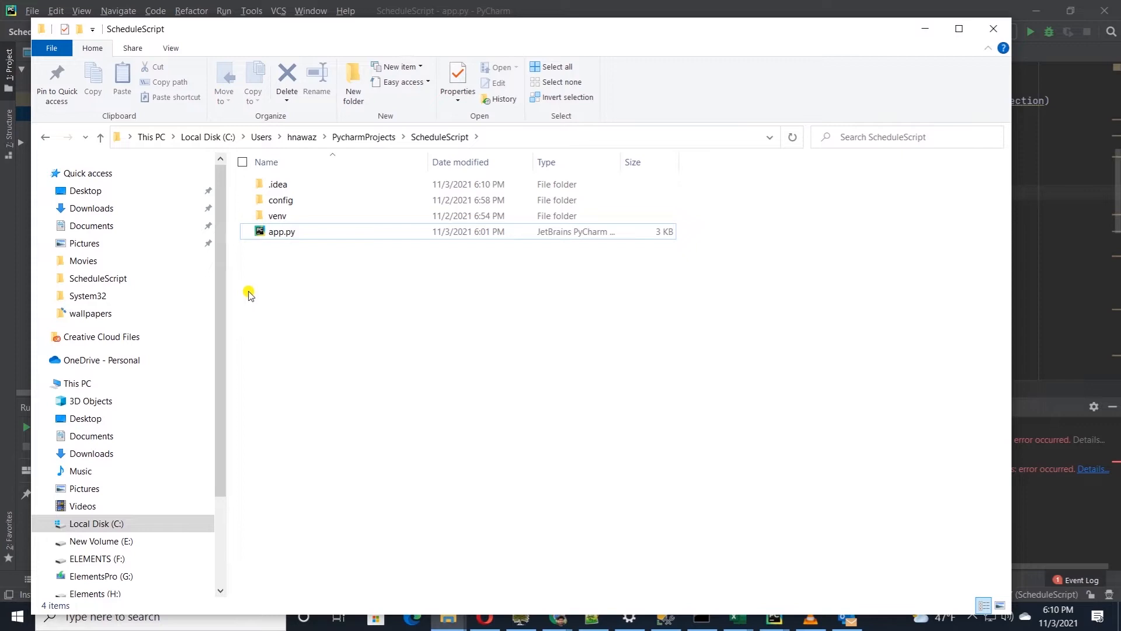
Open a Command Prompt, look up the interpreter with "where python", and copy the Anaconda3 python.exe path.
click(110, 618)
text(cmd)
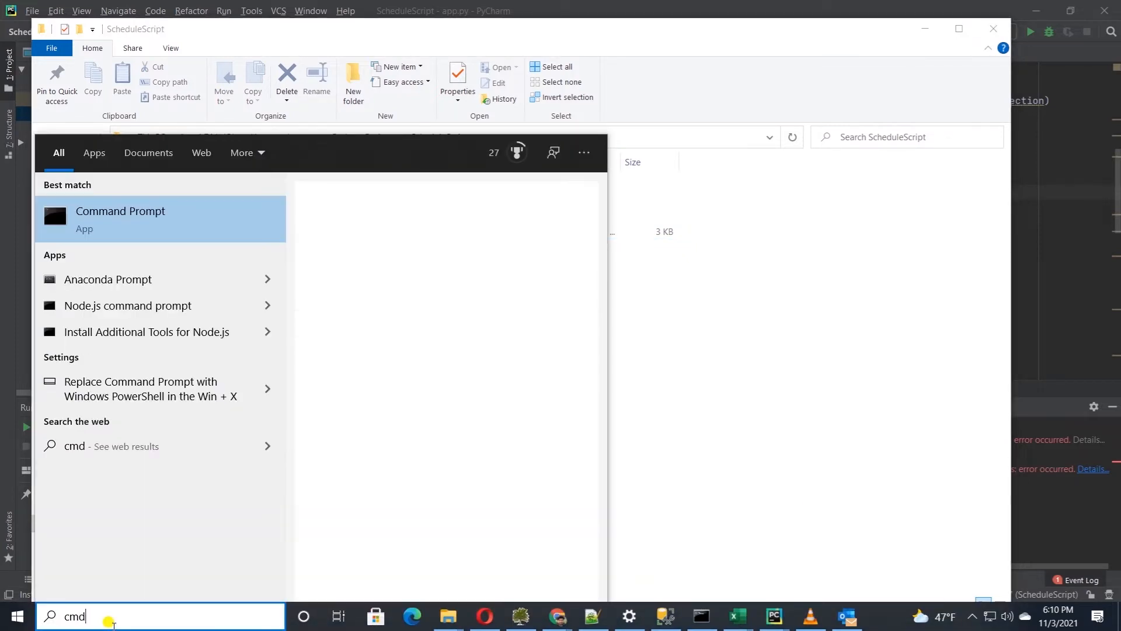
key(Return)
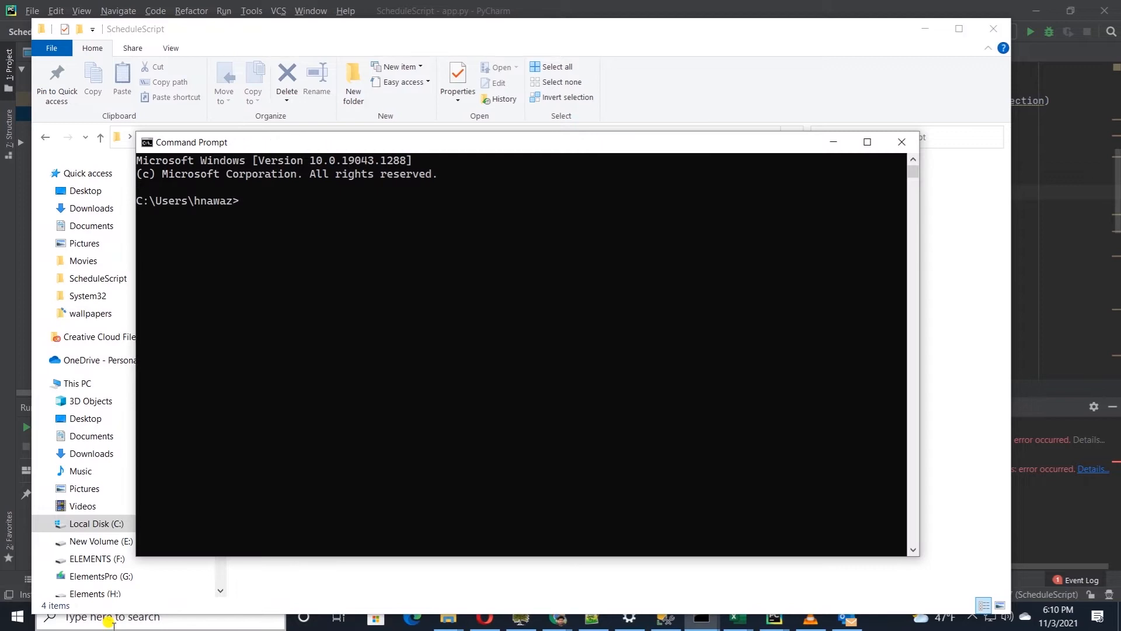
drag(380, 145, 519, 163)
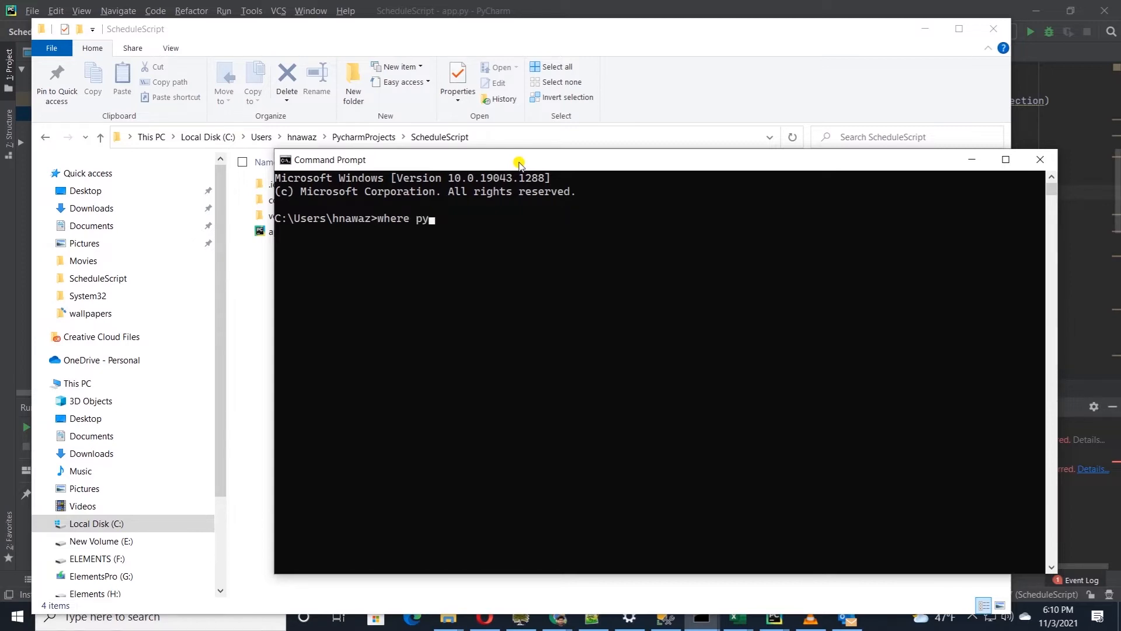
key(Return)
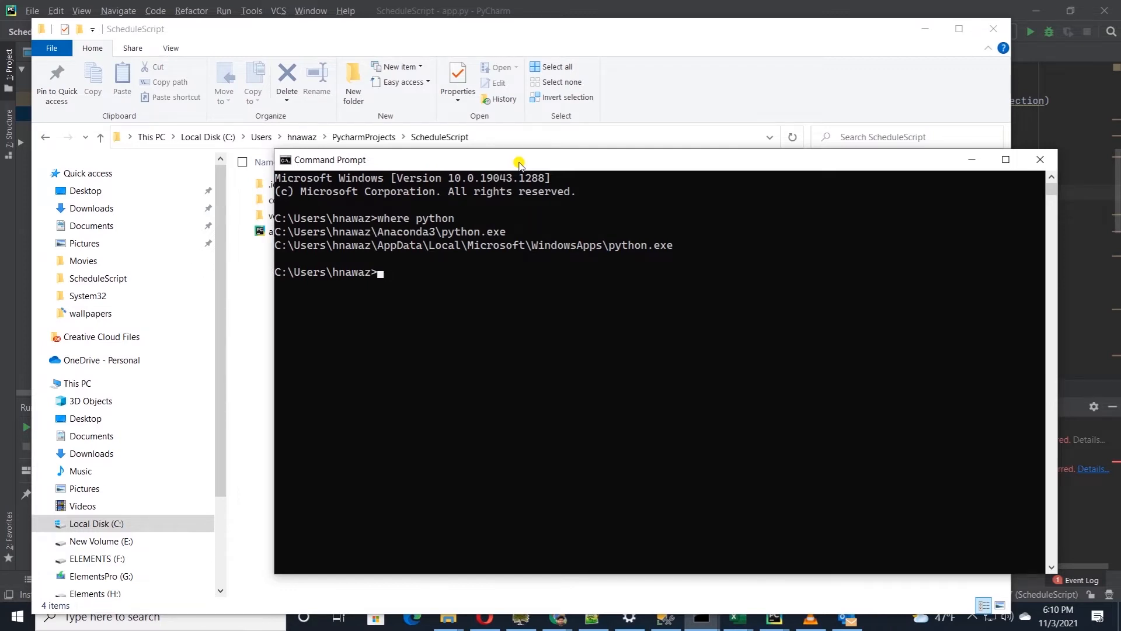
drag(510, 232, 271, 229)
key(ctrl+c)
Browse to the Anaconda3 folder in File Explorer to locate python.exe, and check the full path of the ScheduleScript folder.
click(445, 616)
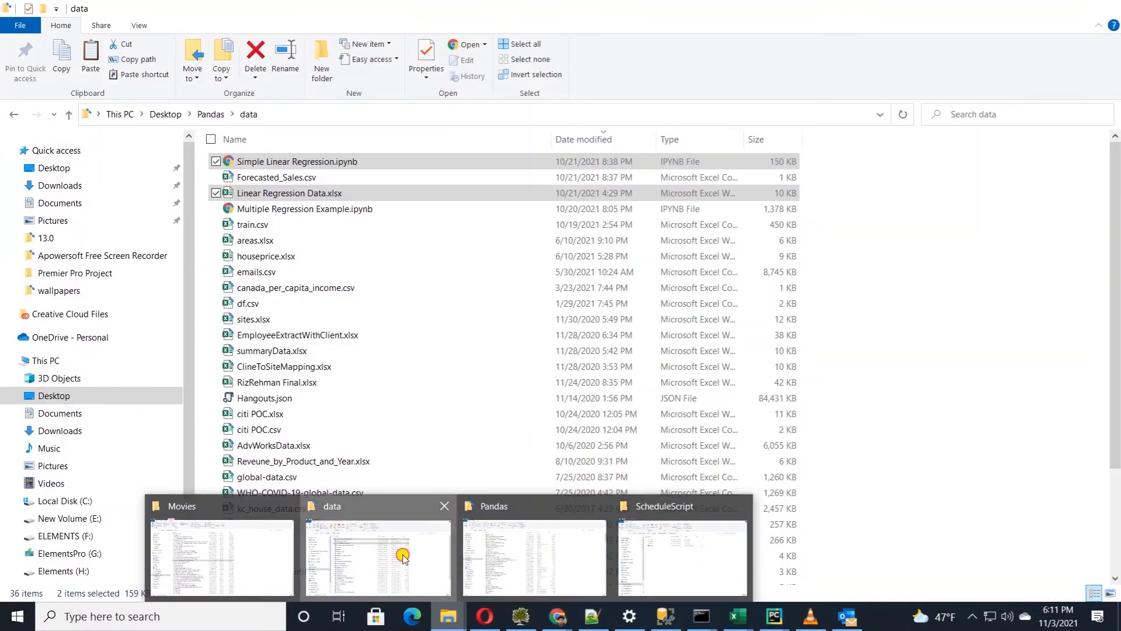
click(402, 556)
click(310, 106)
key(BackSpace)
key(ctrl+v)
key(BackSpace)
key(BackSpace)
key(BackSpace)
key(BackSpace)
key(BackSpace)
key(BackSpace)
key(BackSpace)
key(BackSpace)
key(BackSpace)
key(BackSpace)
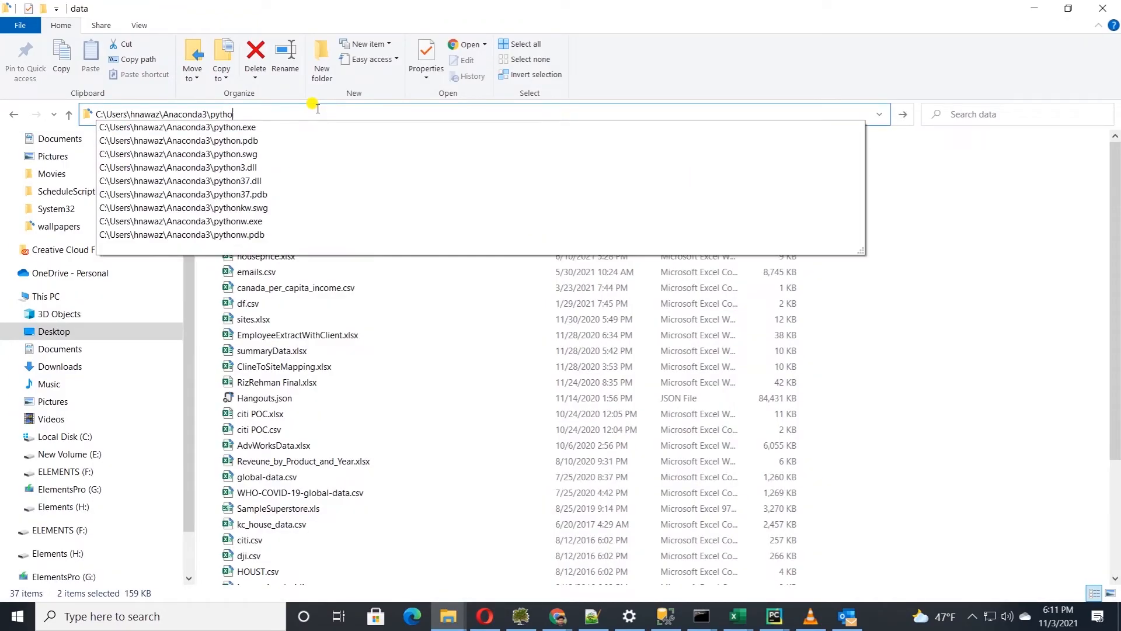
key(Return)
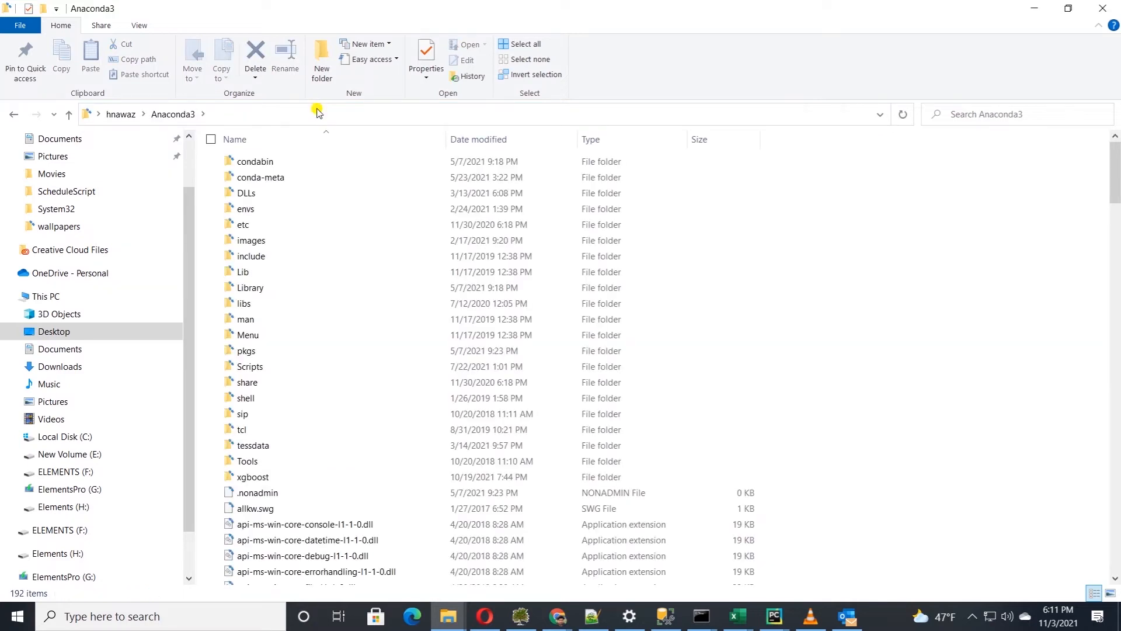
scroll(478, 468, down, 7)
scroll(478, 469, down, 20)
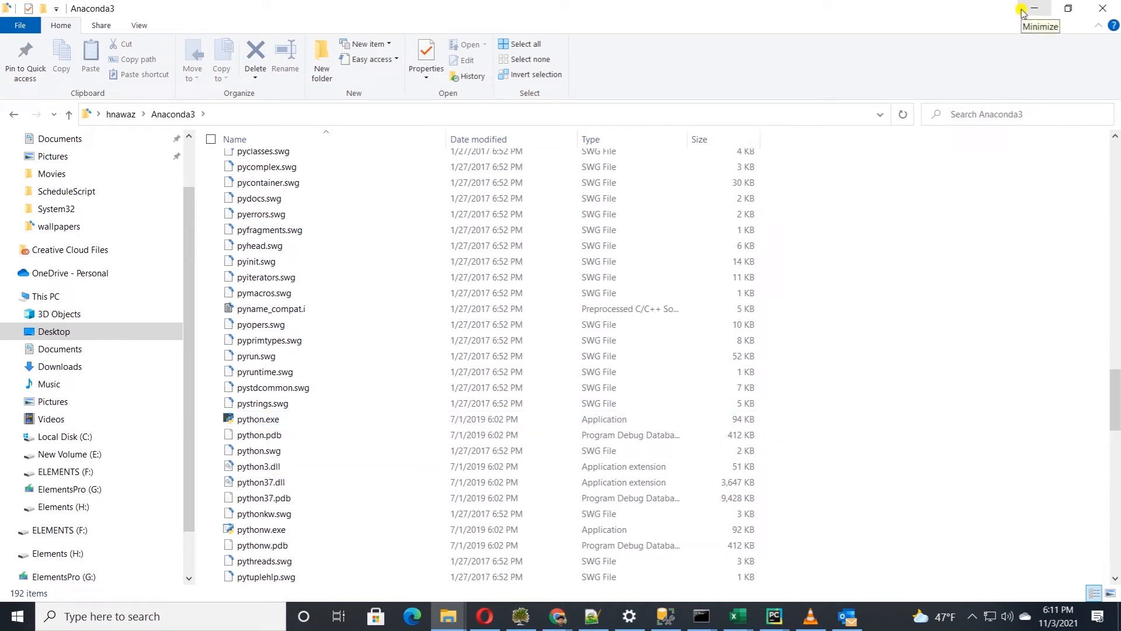
click(349, 114)
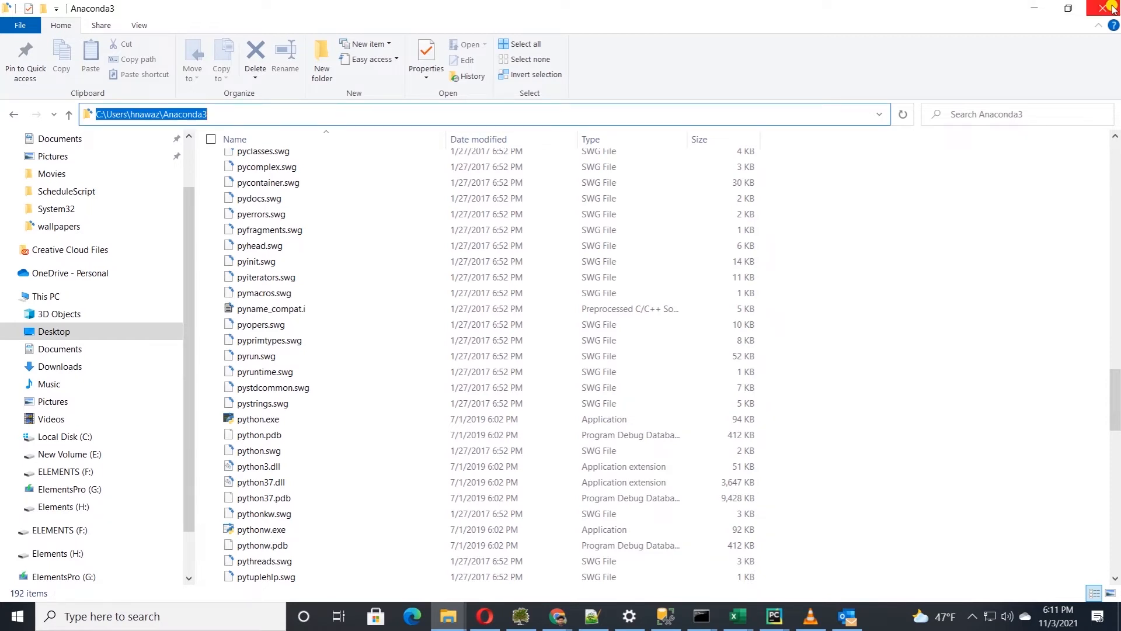
click(1034, 9)
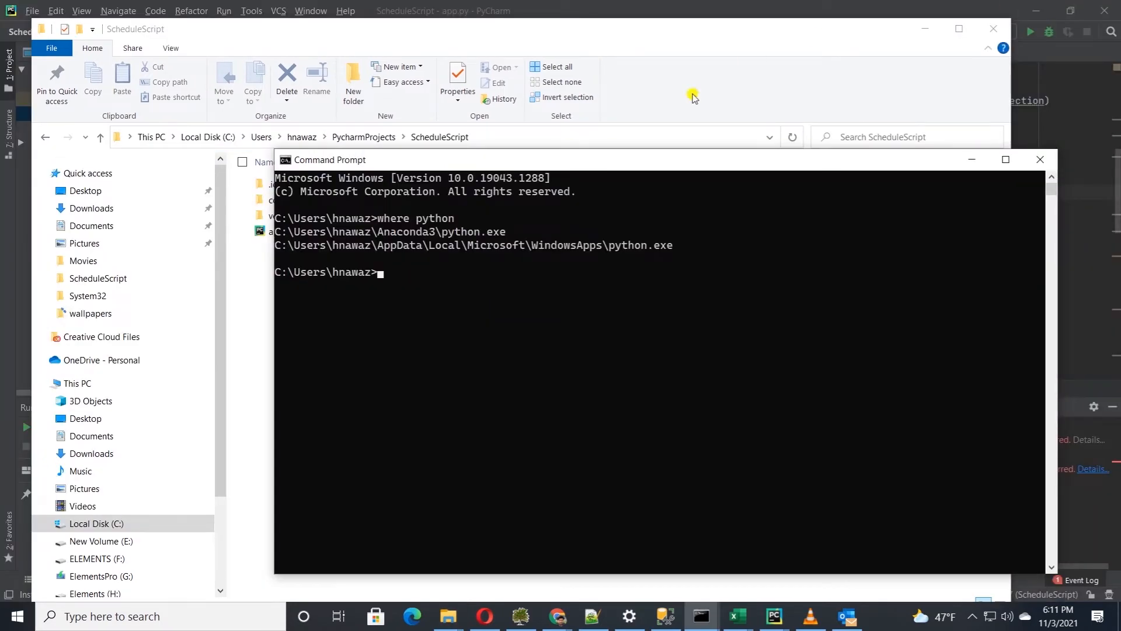
drag(655, 167, 542, 244)
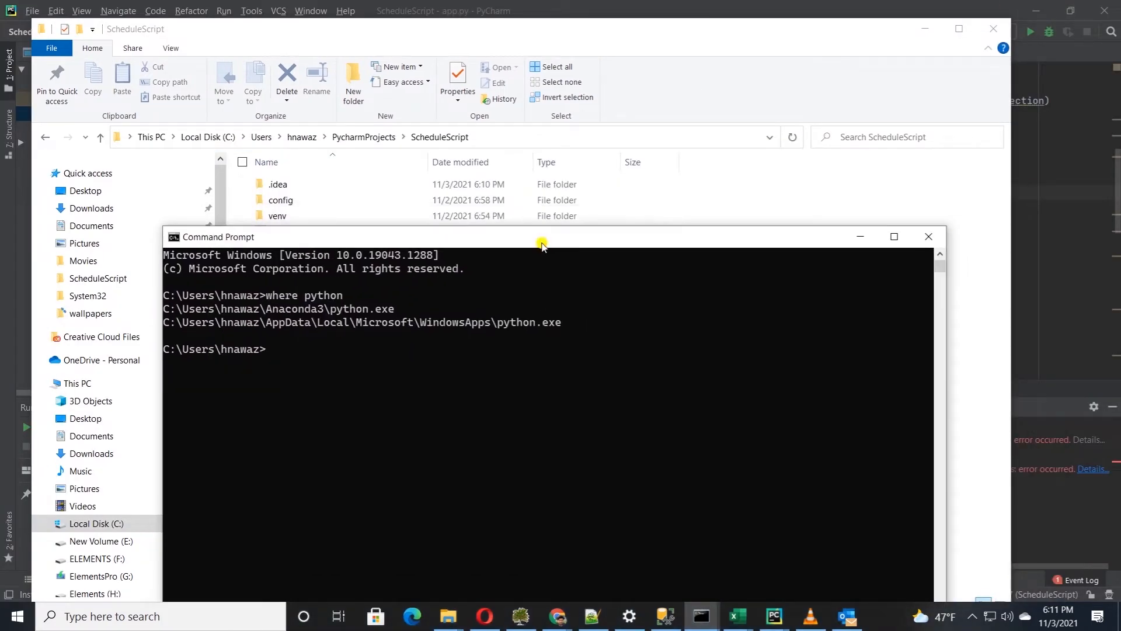
click(528, 136)
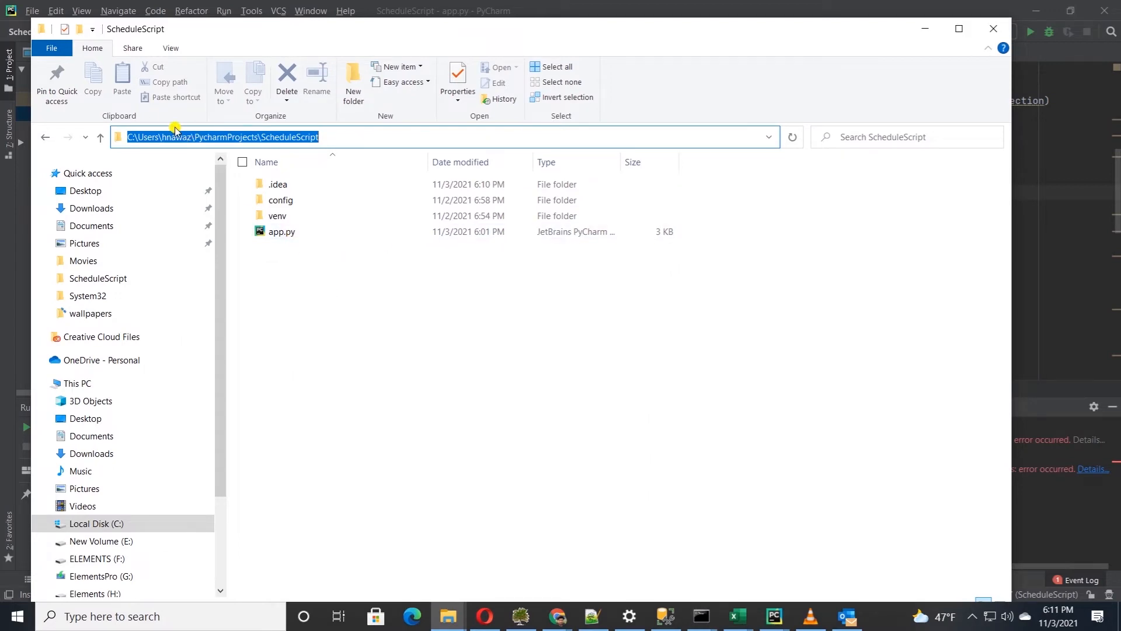
Open Task Scheduler and start a new task named "Daily Central Alerts".
click(123, 614)
text(ta)
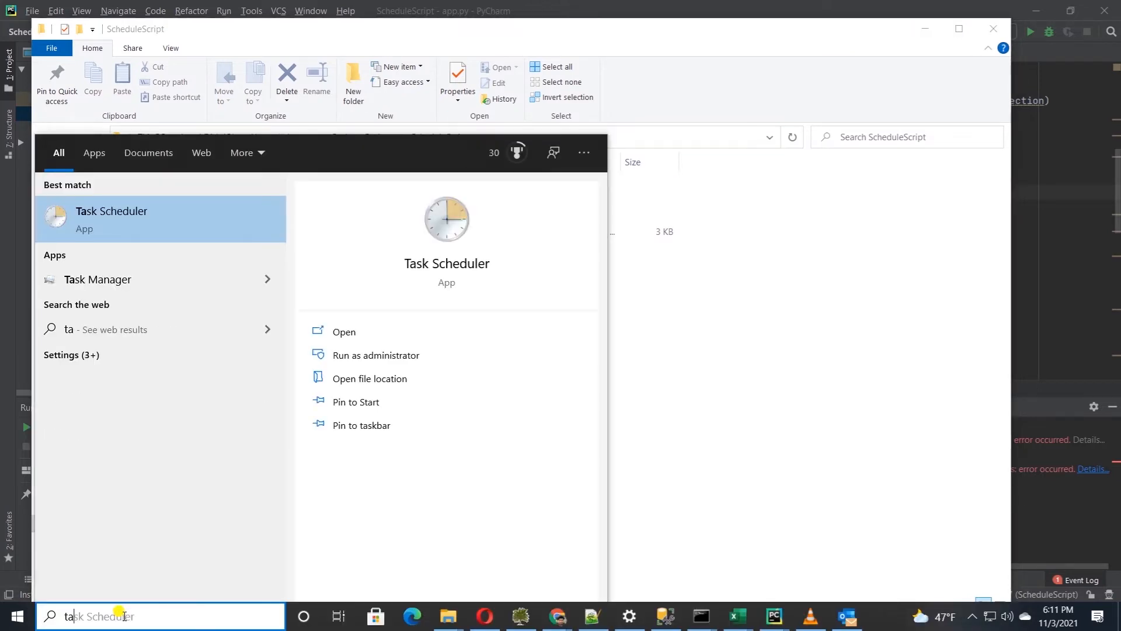
key(Escape)
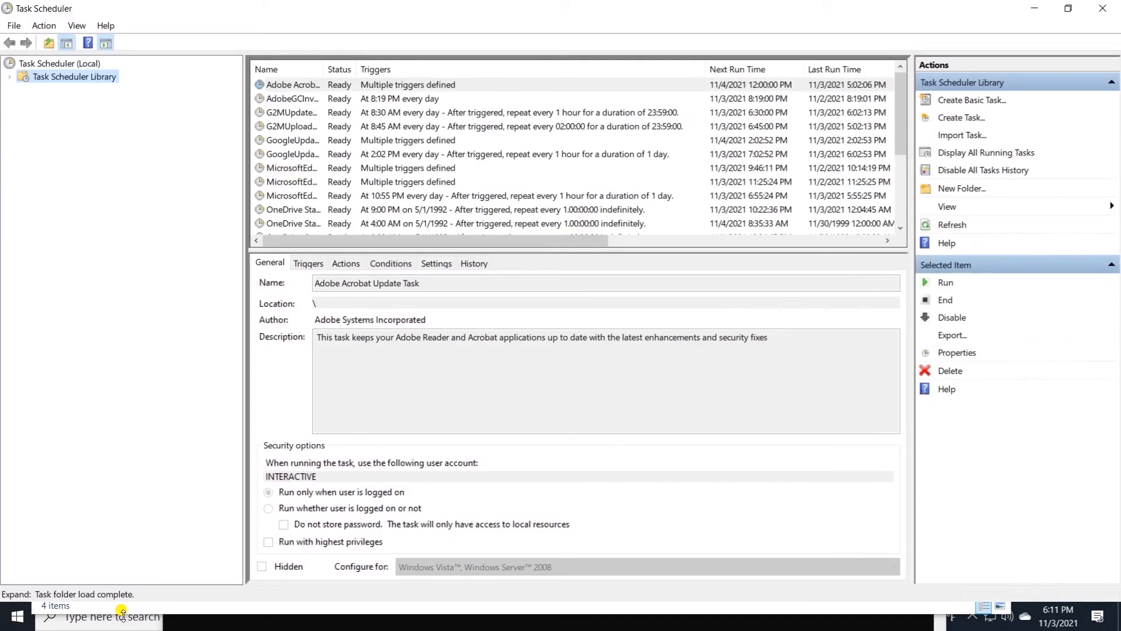
click(963, 119)
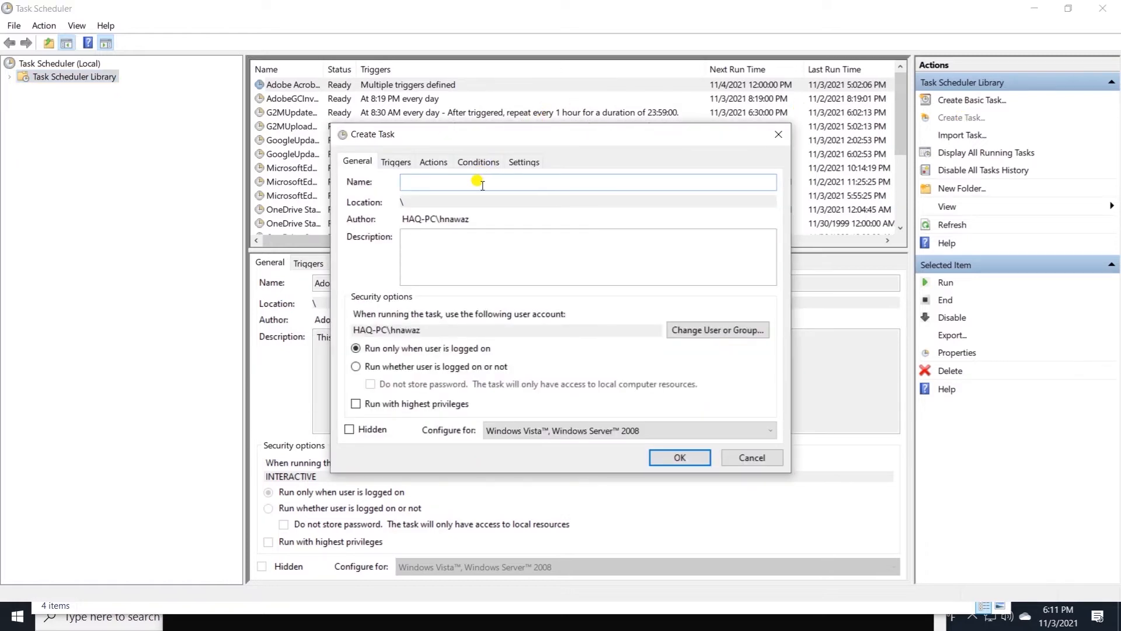
text(Daily Central Alerts)
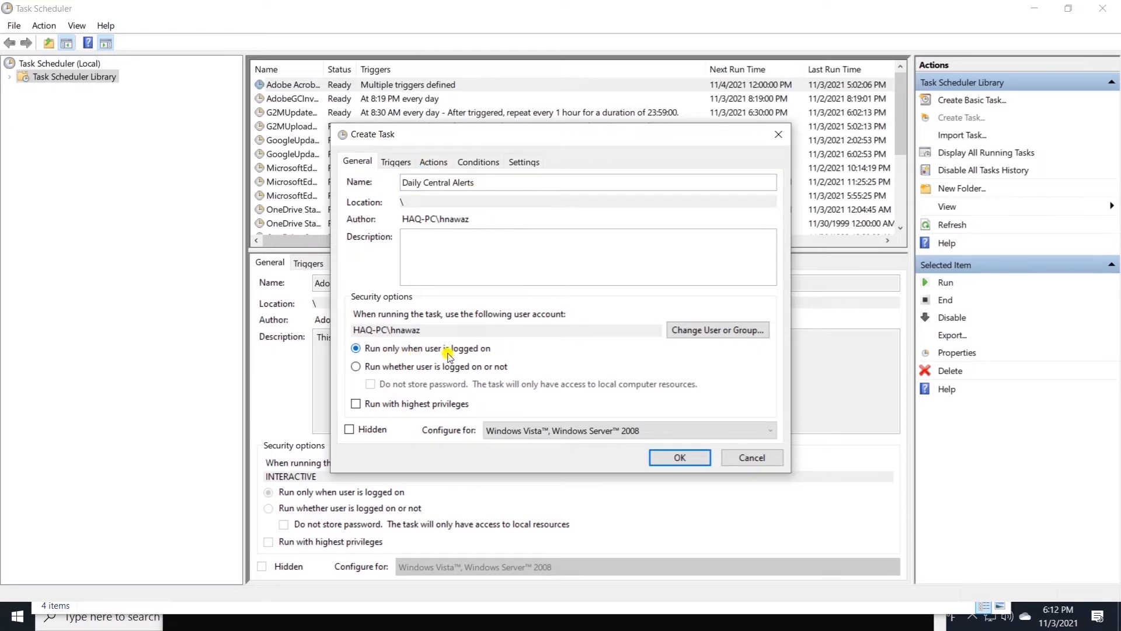
Add a "Start a program" action to the task with the copied Anaconda3 python.exe path as its program.
click(432, 162)
click(378, 424)
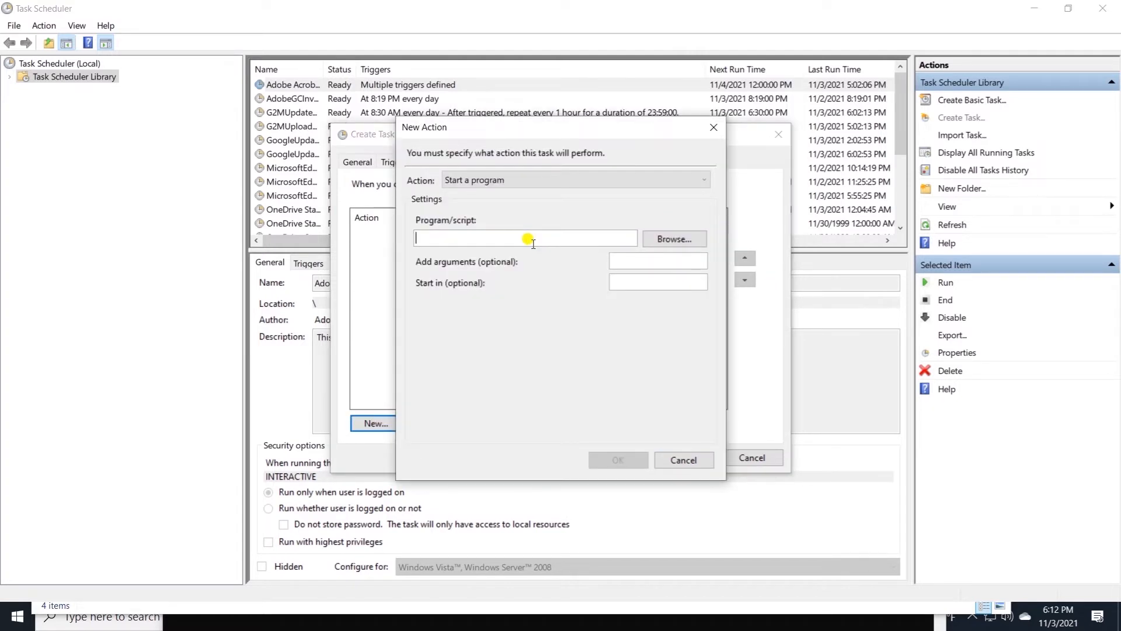
key(ctrl+v)
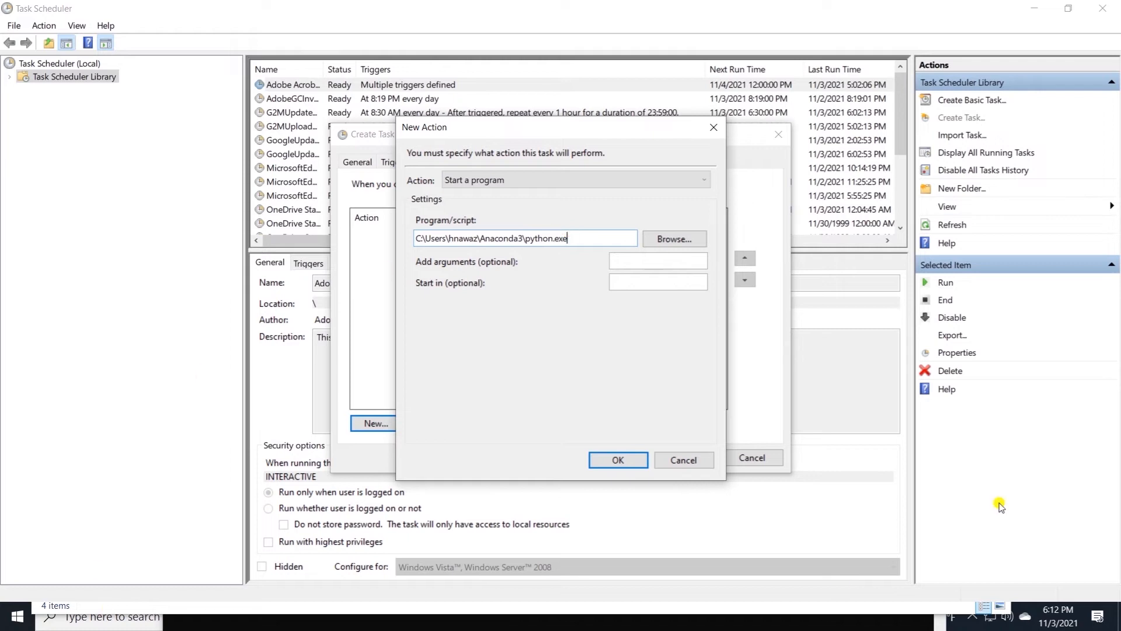
Set the action's argument to the quoted full path of app.py in the ScheduleScript folder and save the action.
key(alt+Tab)
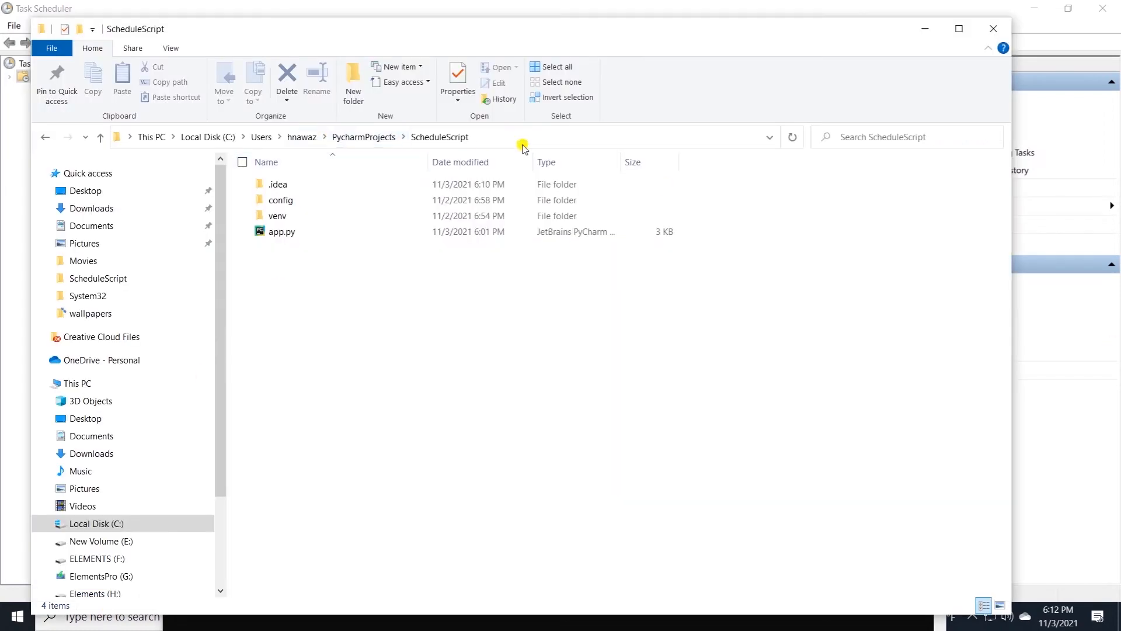
click(521, 140)
key(alt+Tab)
click(632, 261)
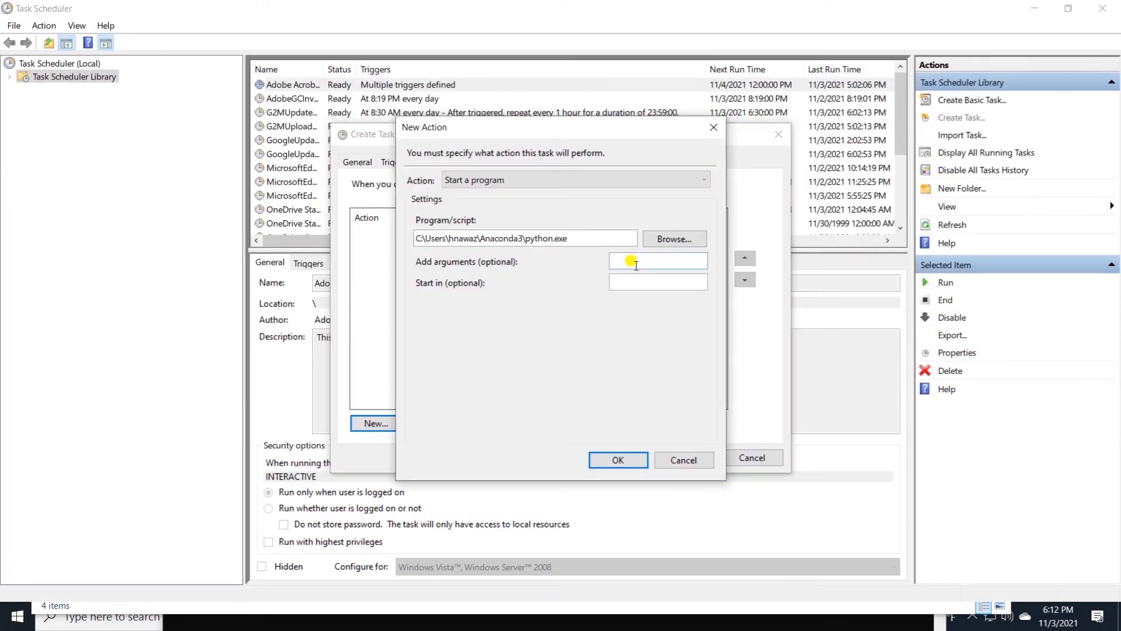
text(")
key(ctrl+v)
text(\app.py")
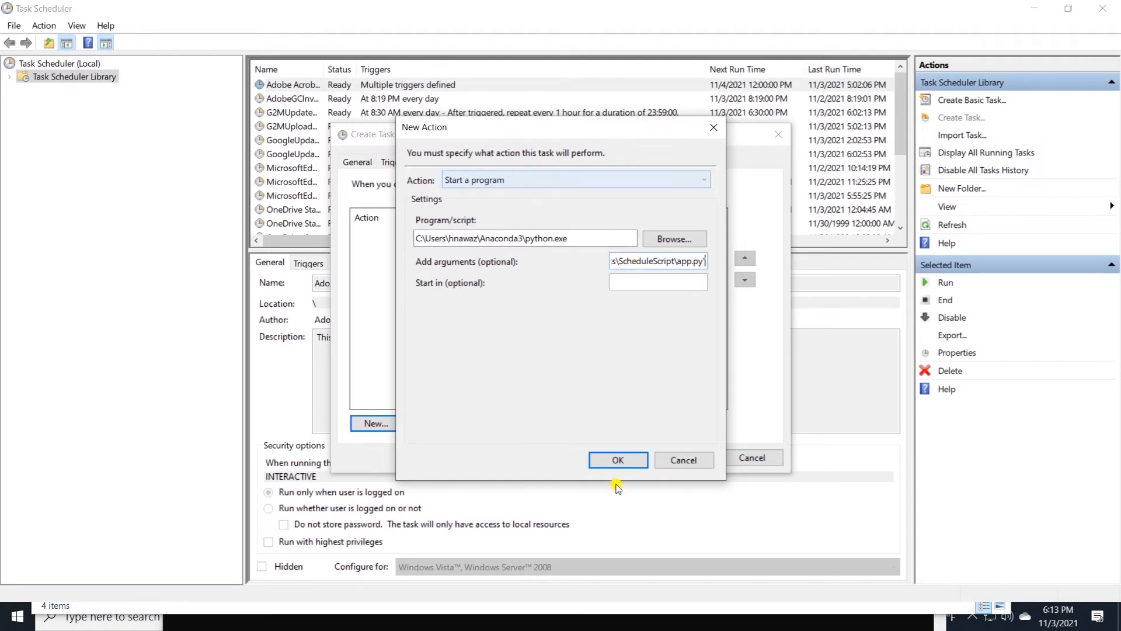
click(618, 461)
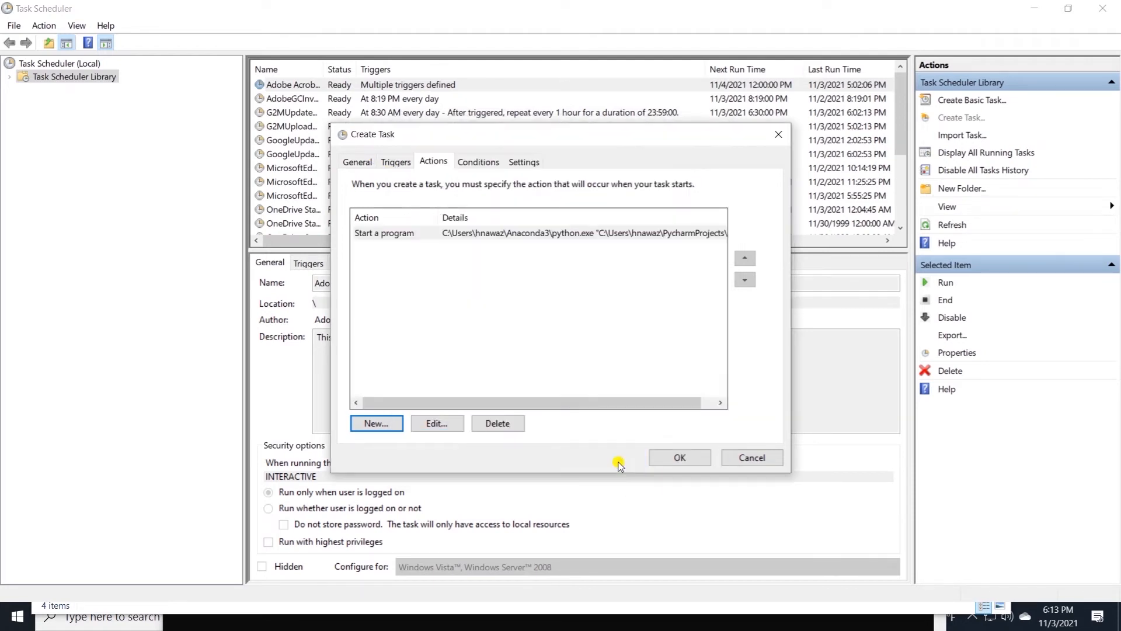
Add a daily trigger starting at 6:15 PM and recurring every 1 day, and save the new task.
click(395, 162)
click(385, 430)
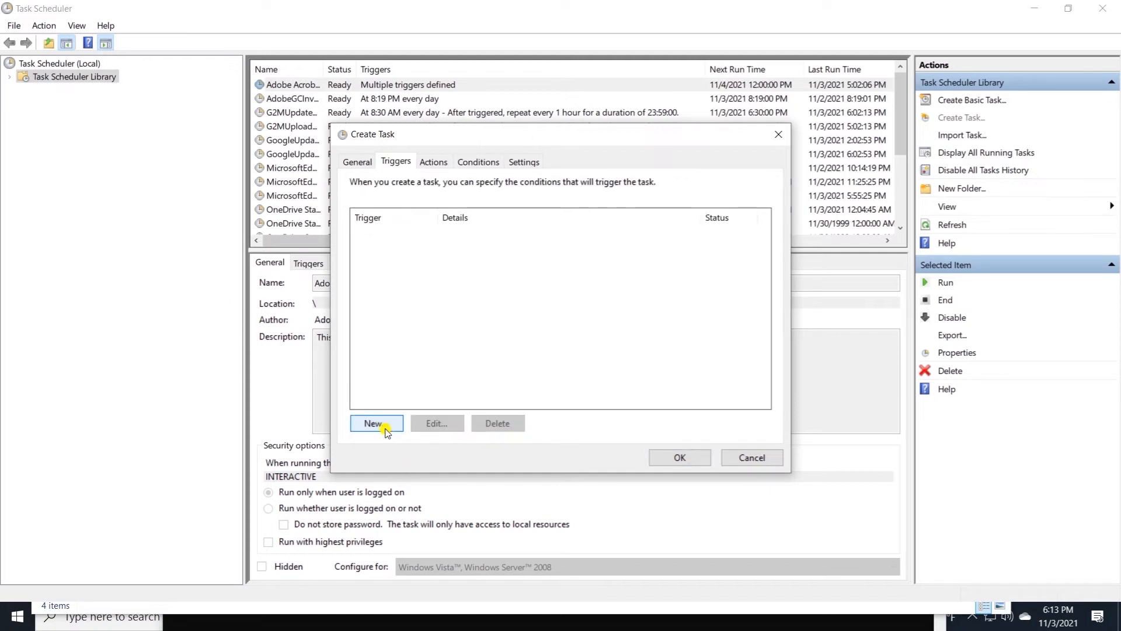
click(389, 207)
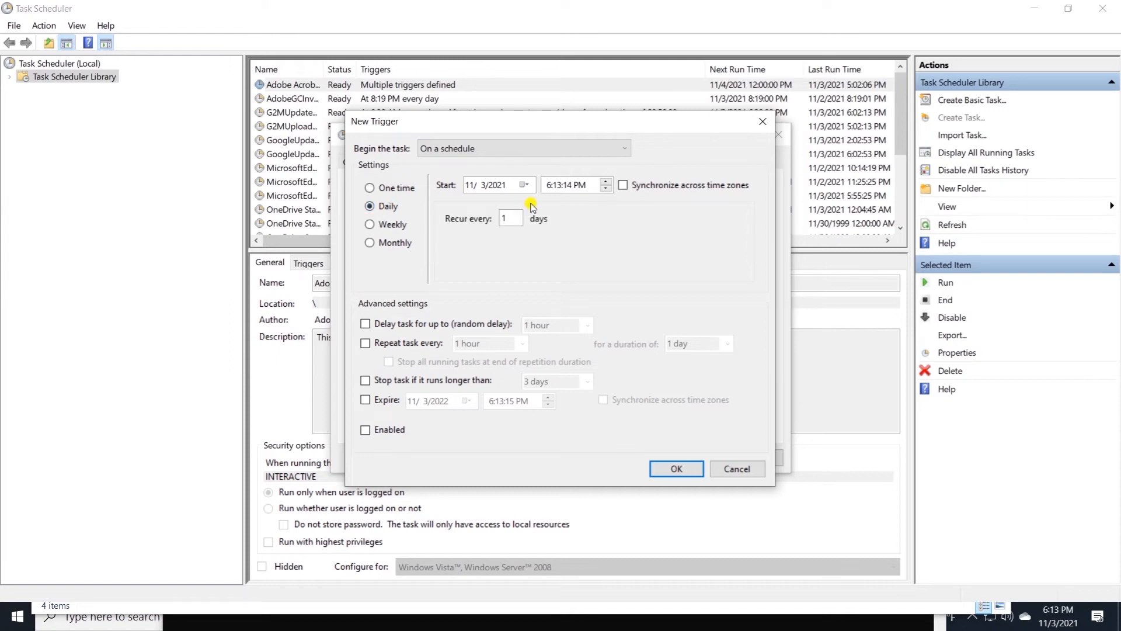
click(559, 186)
text(15)
click(589, 185)
click(676, 468)
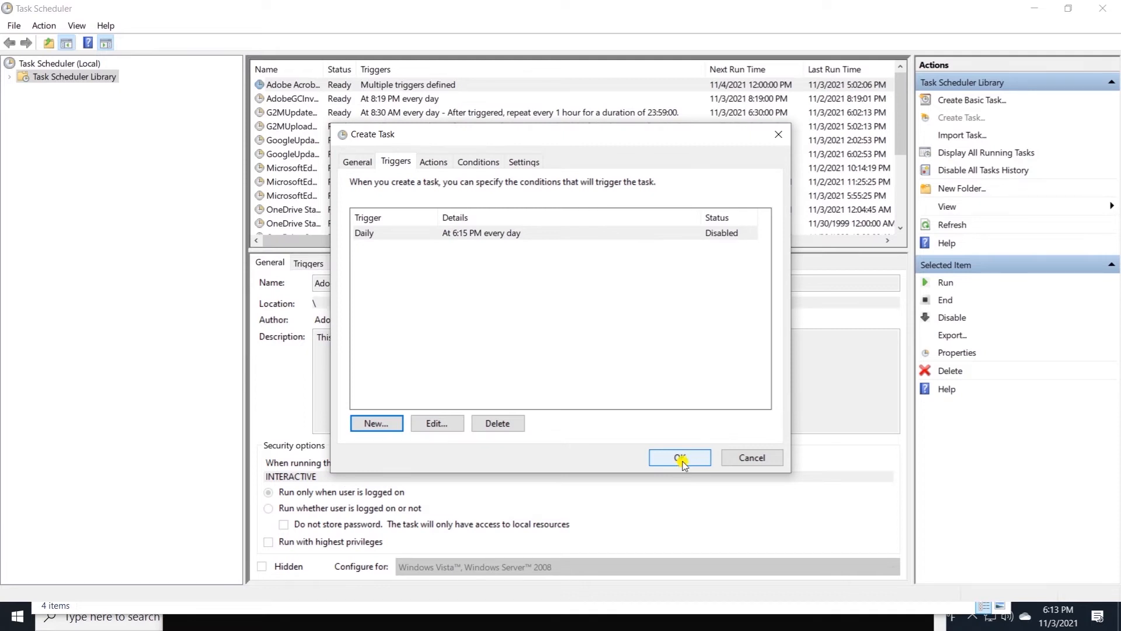
click(681, 459)
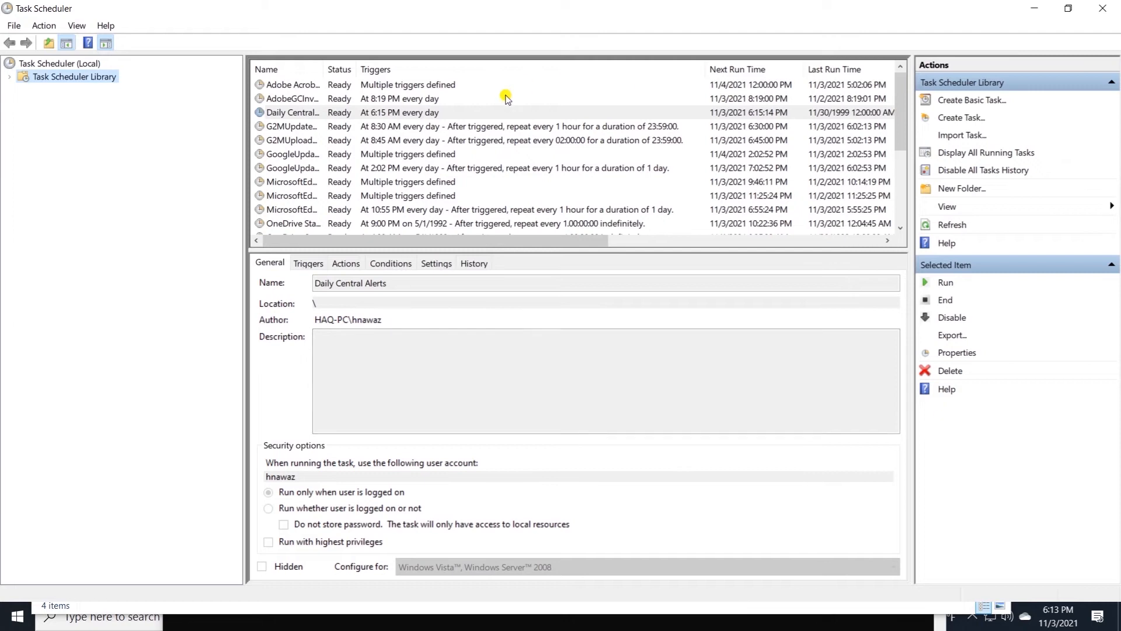
Widen the task list's Name column, check the ScheduleScript folder's contents, and run the Daily Central Alerts task on demand.
drag(327, 75, 397, 73)
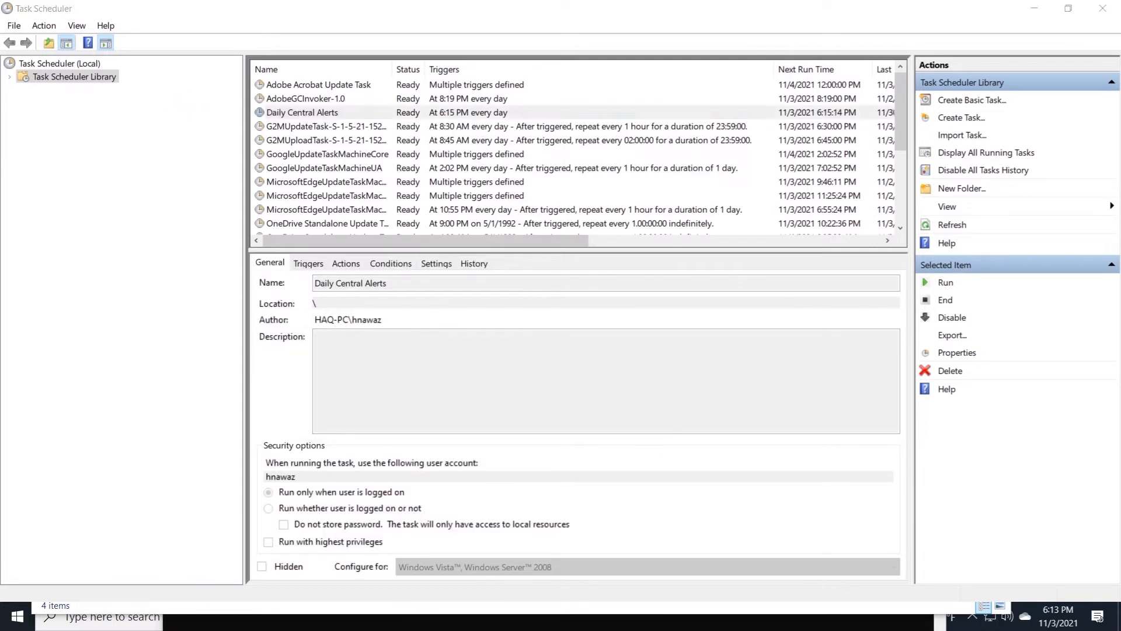
key(alt+Tab)
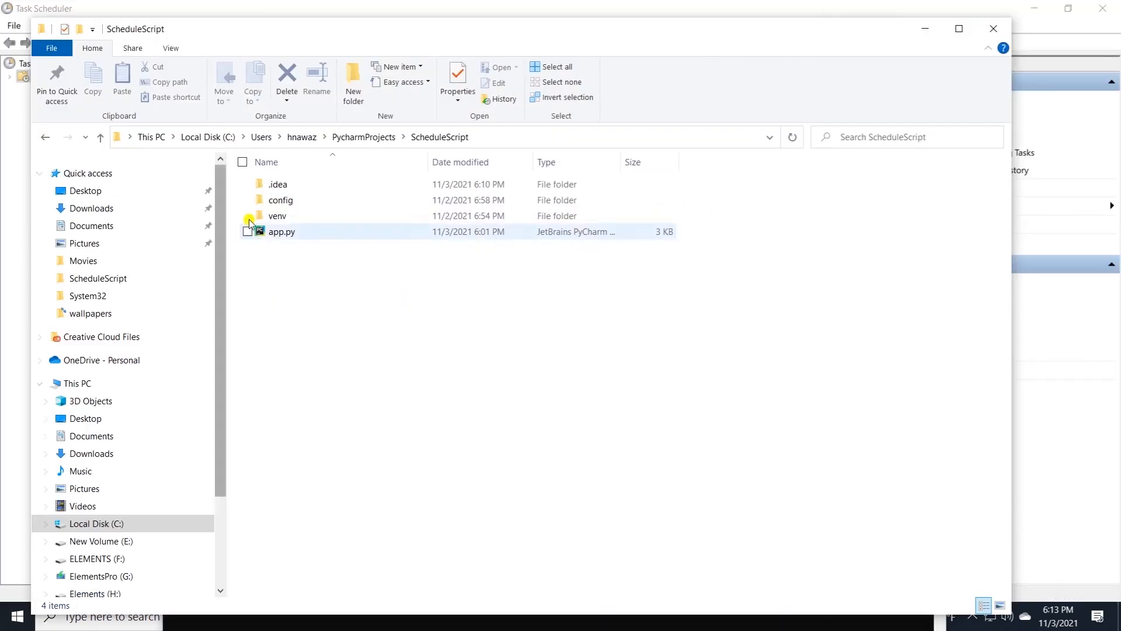
drag(589, 49, 646, 257)
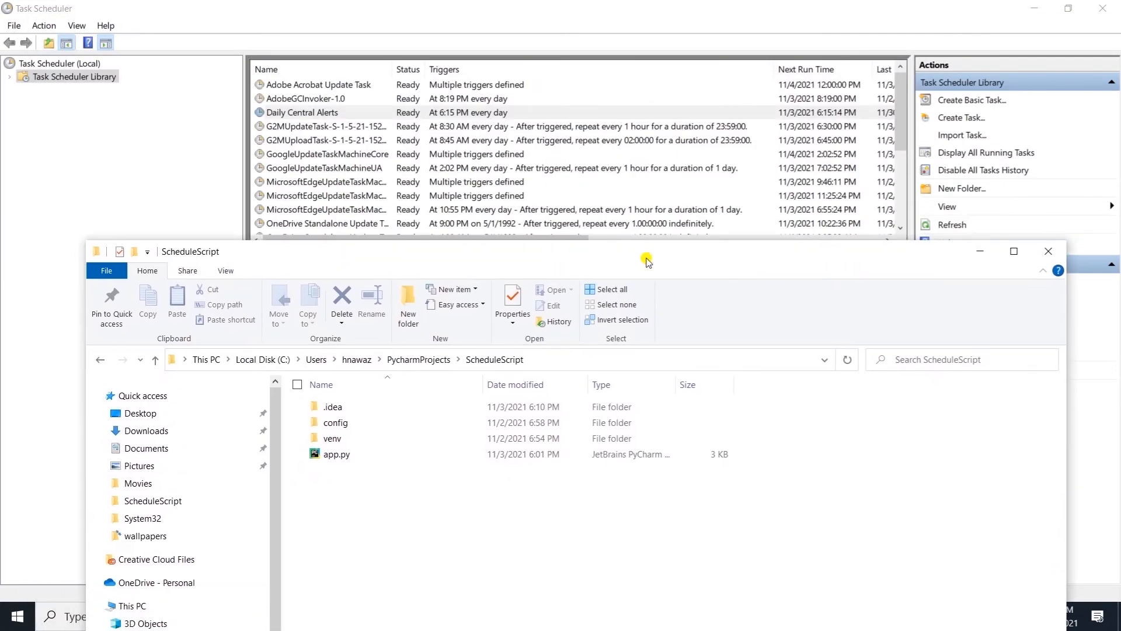
click(830, 13)
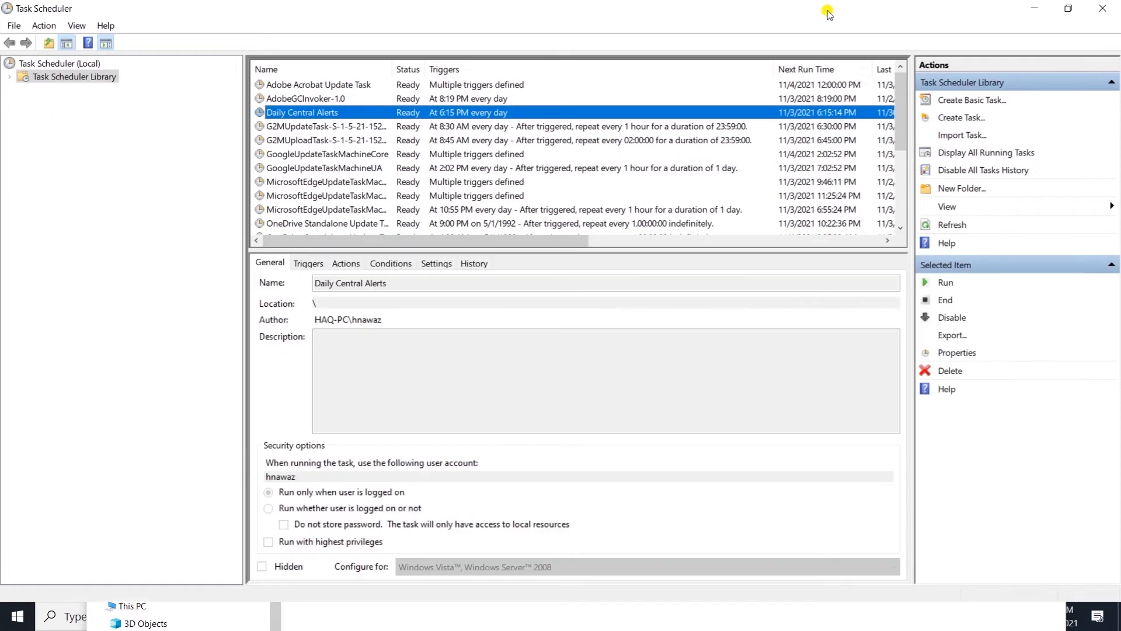
click(944, 285)
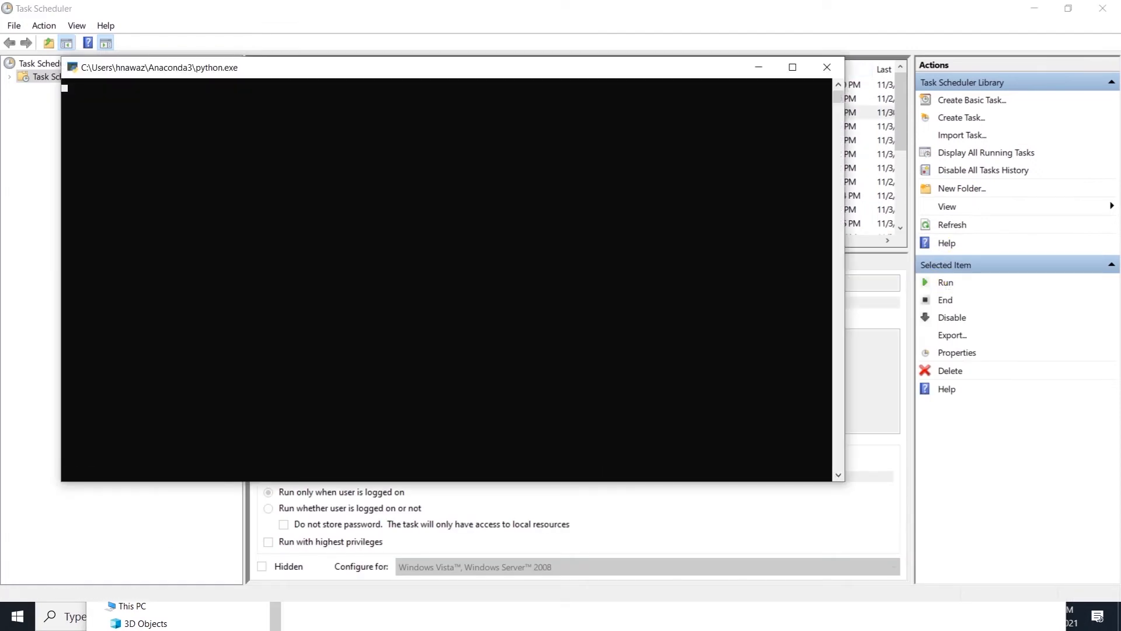
Check the ScheduleScript folder in File Explorer for the testfile.xlsx output of the task run.
key(alt+Tab)
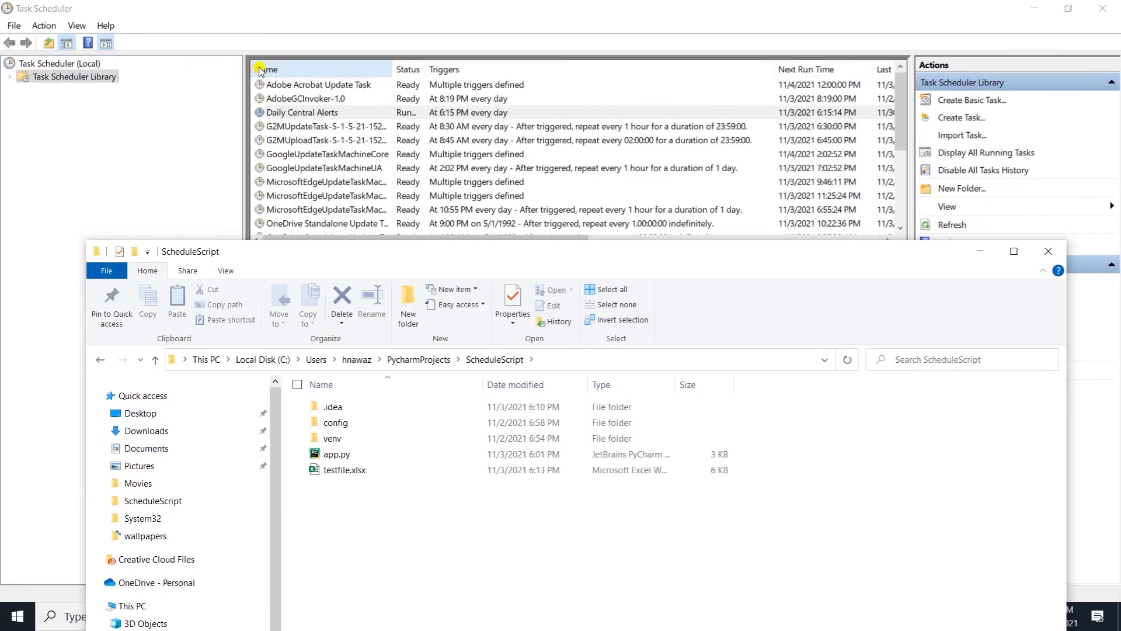
drag(636, 250, 619, 109)
click(323, 331)
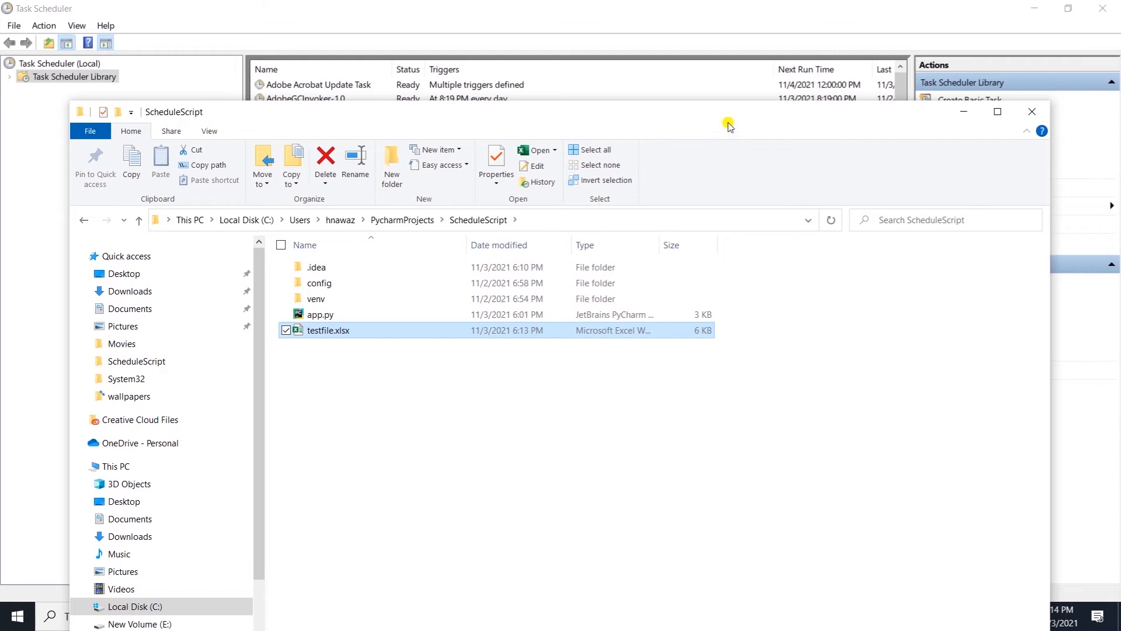
drag(726, 121, 683, 108)
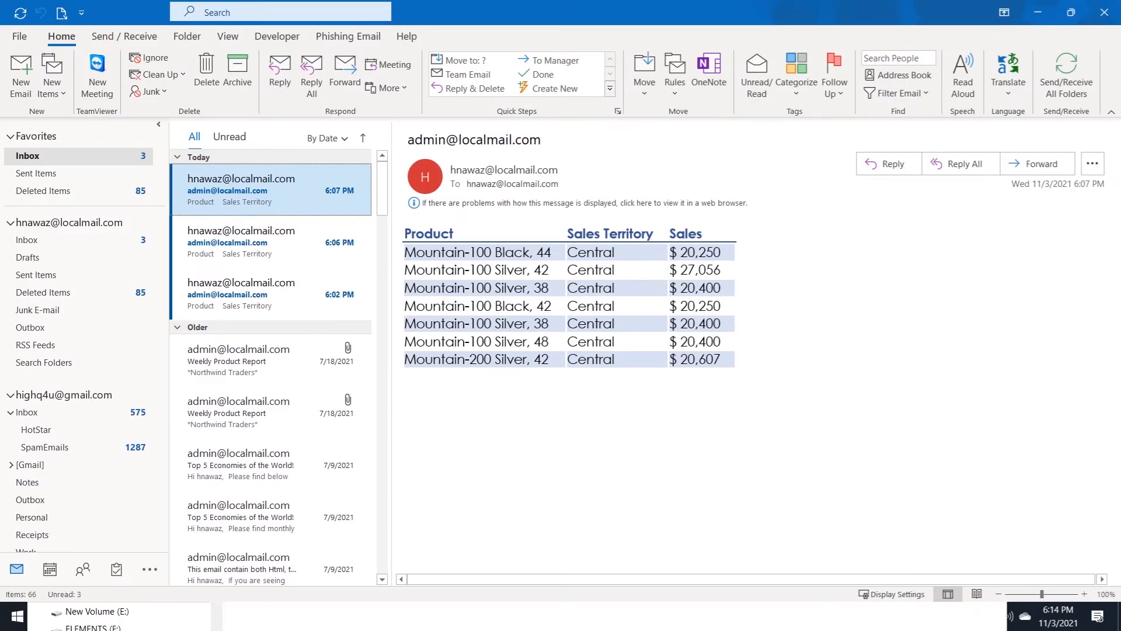
Send and receive mail in Outlook, view the newest sales alert message, and return to Task Scheduler.
click(9, 21)
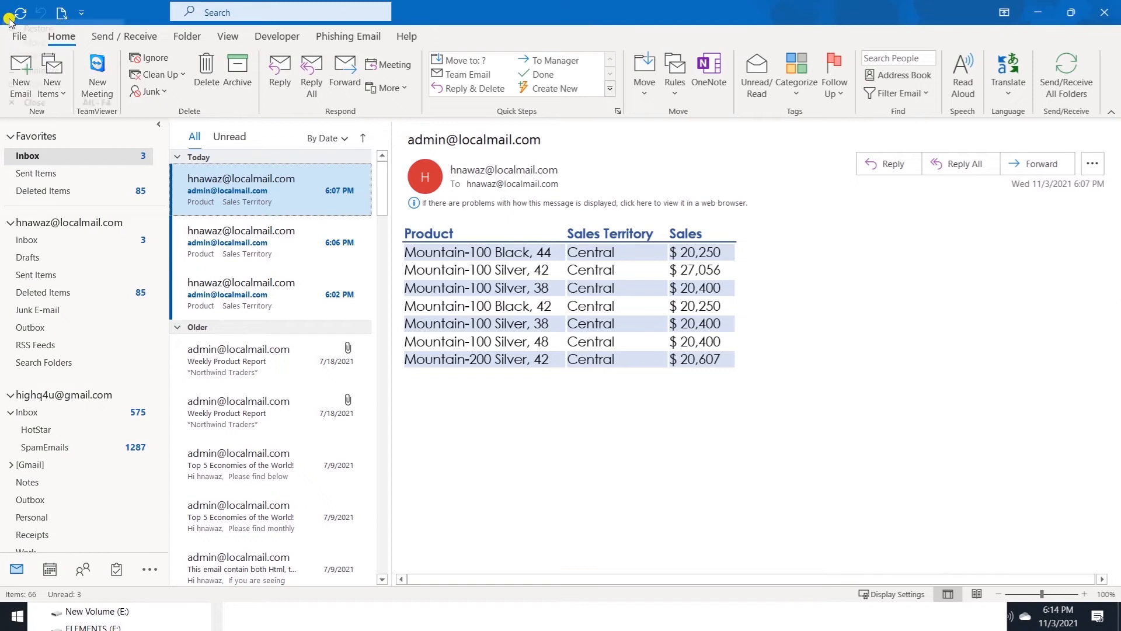
key(Escape)
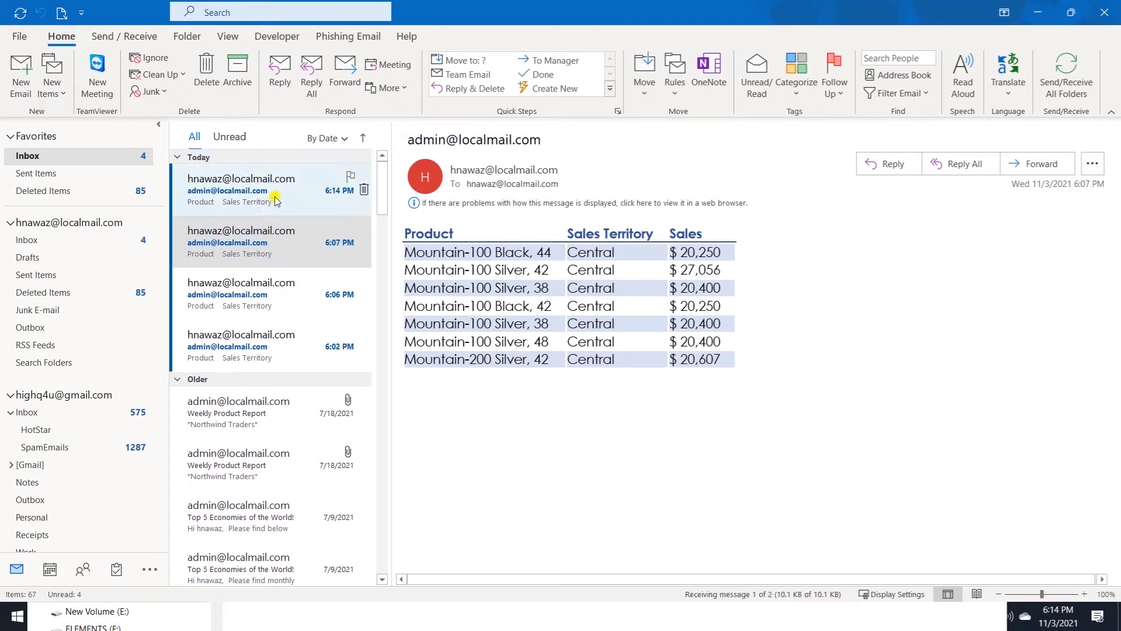
click(266, 186)
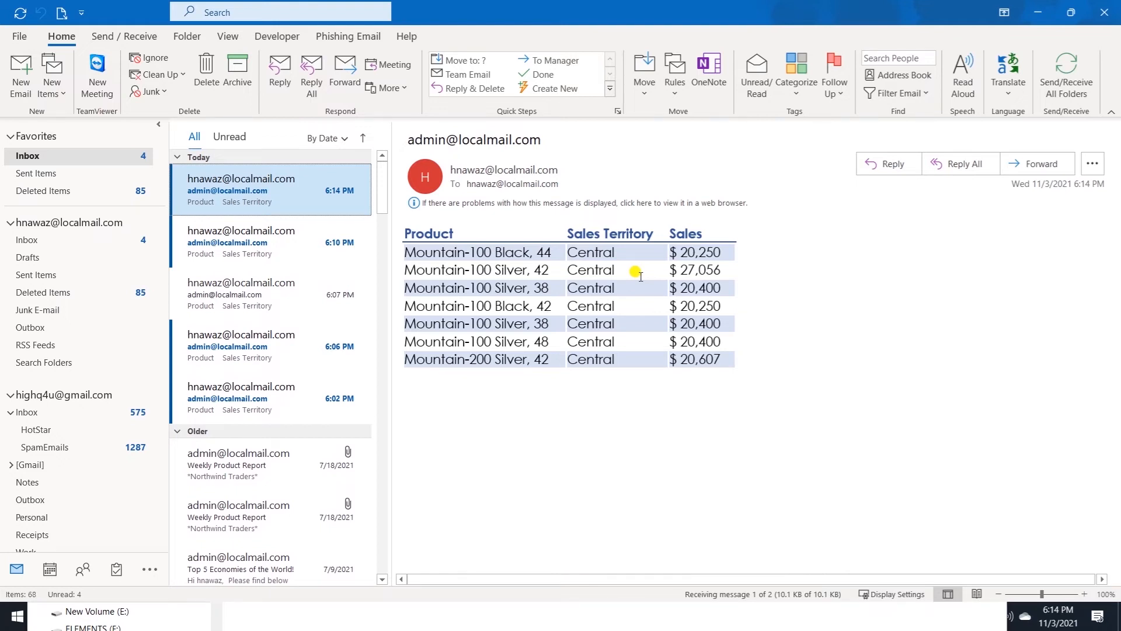
click(1037, 11)
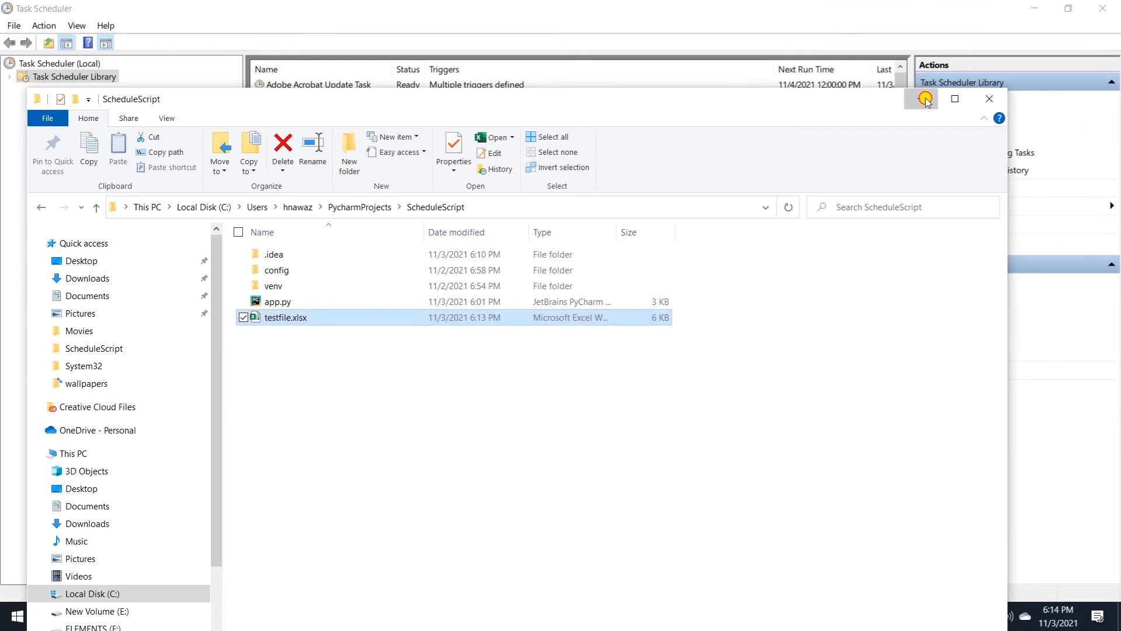
click(925, 99)
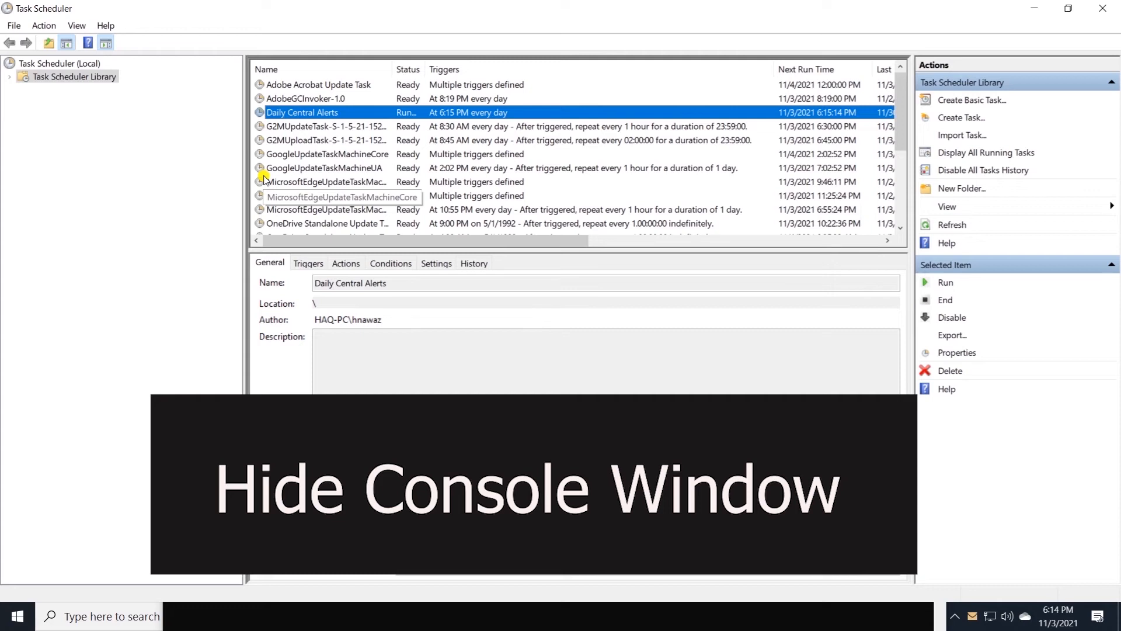
Change the program in the Daily Central Alerts action from python.exe to pythonw.exe and save the task.
right_click(313, 111)
click(356, 183)
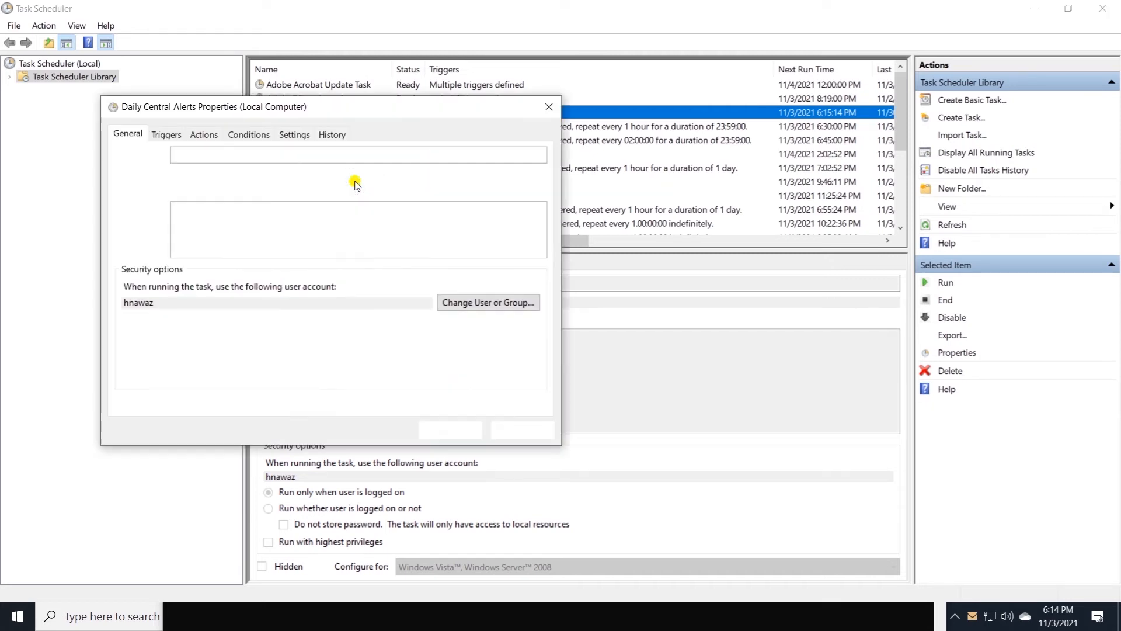
drag(388, 107, 529, 94)
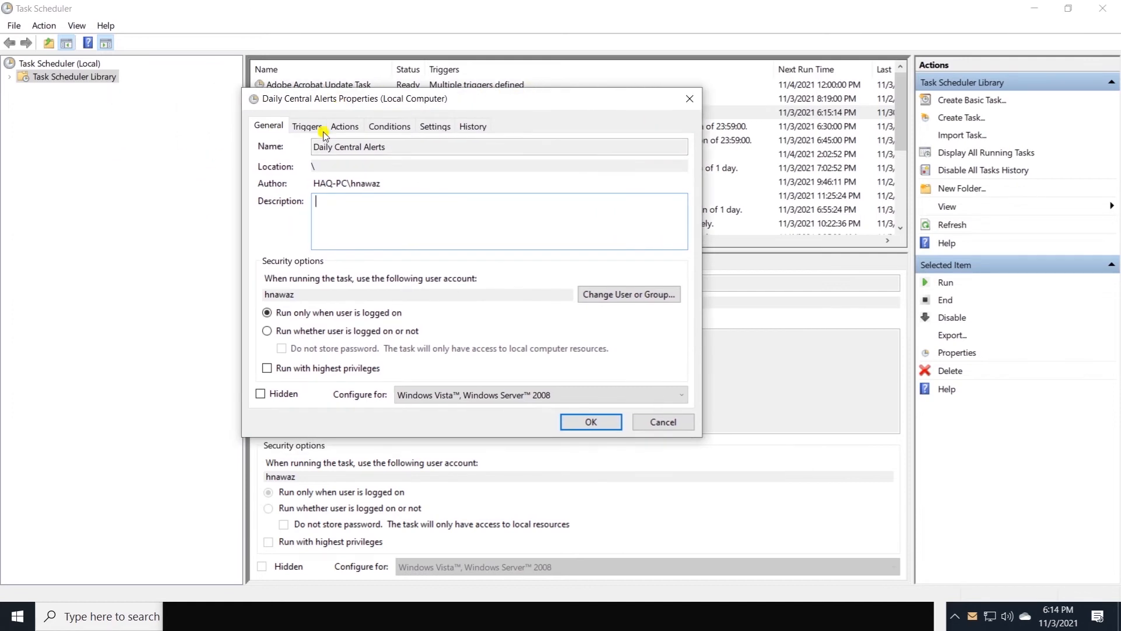
click(343, 125)
click(391, 198)
double_click(391, 198)
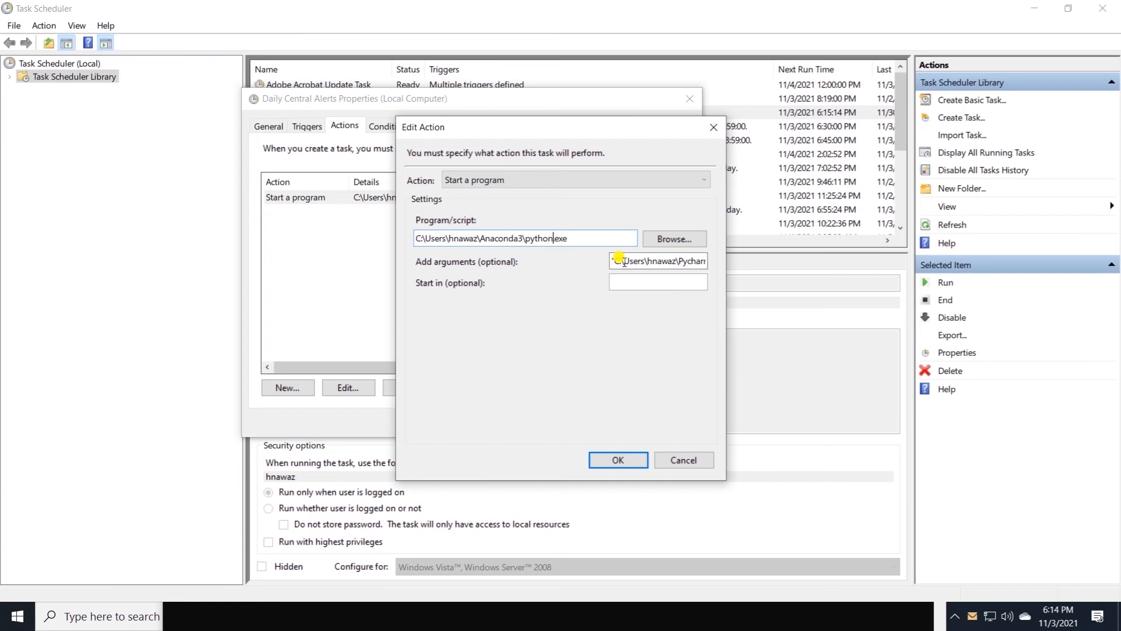
text(w)
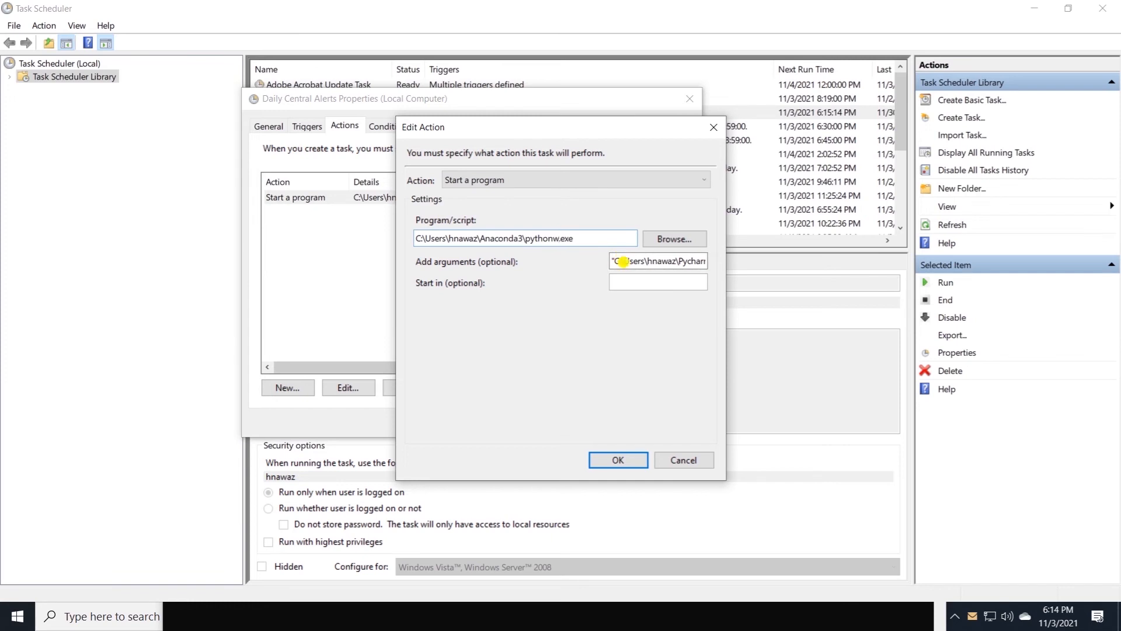
click(618, 460)
click(600, 425)
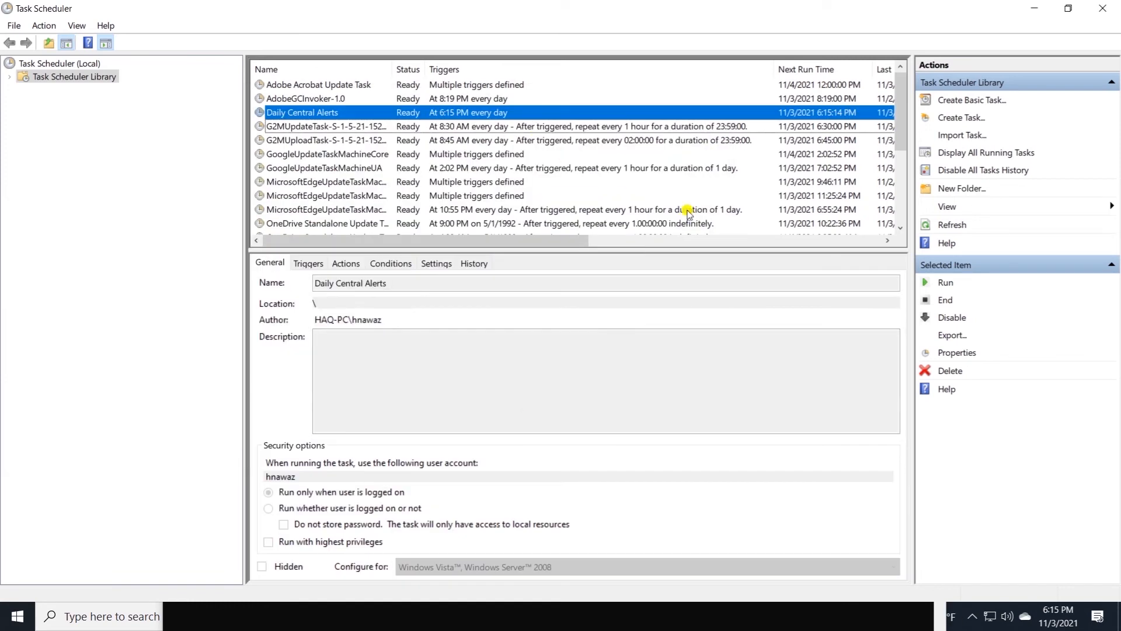
Run the Daily Central Alerts task with its edited action and check testfile.xlsx's modified time in the ScheduleScript folder.
click(934, 284)
key(alt+Tab)
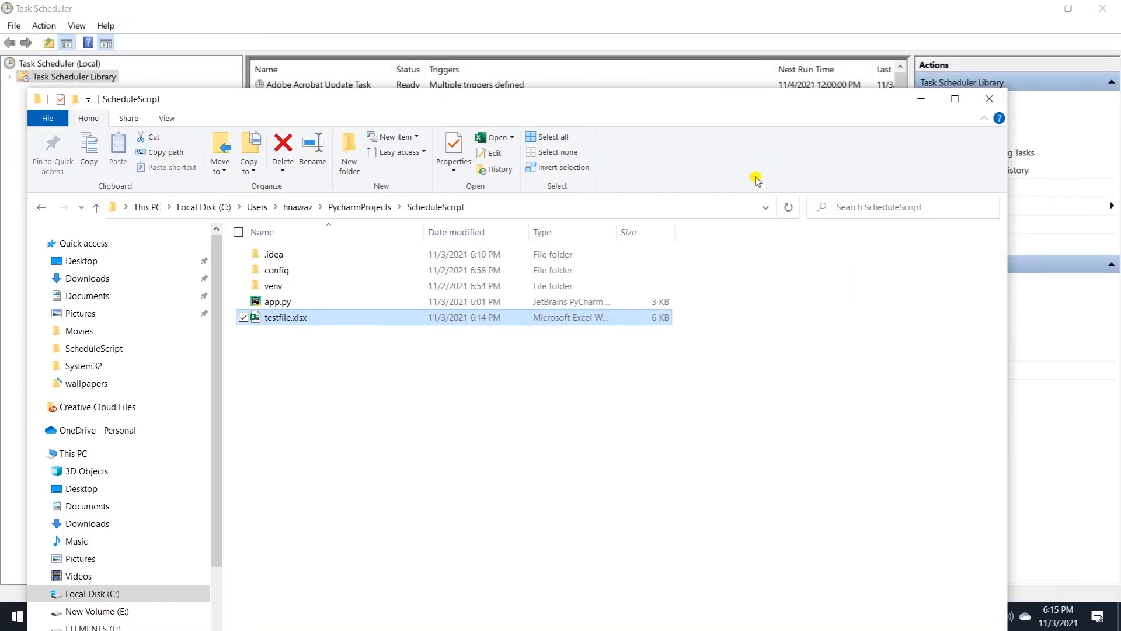
drag(738, 106, 701, 70)
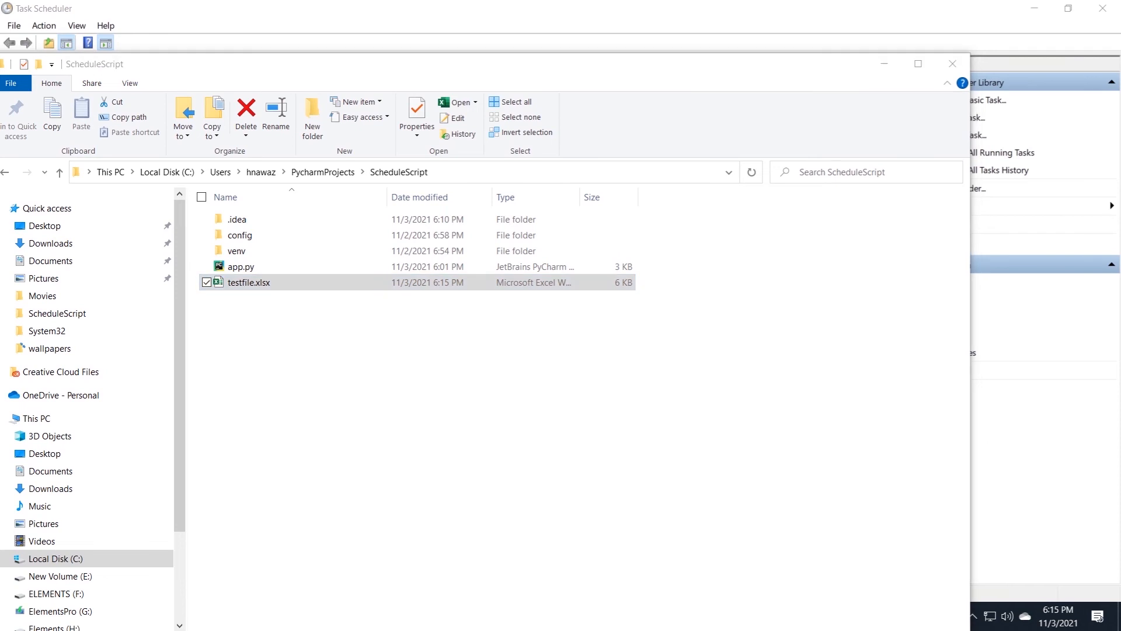
Switch to Outlook, send and receive mail, and view the newest alert message.
key(alt+Tab)
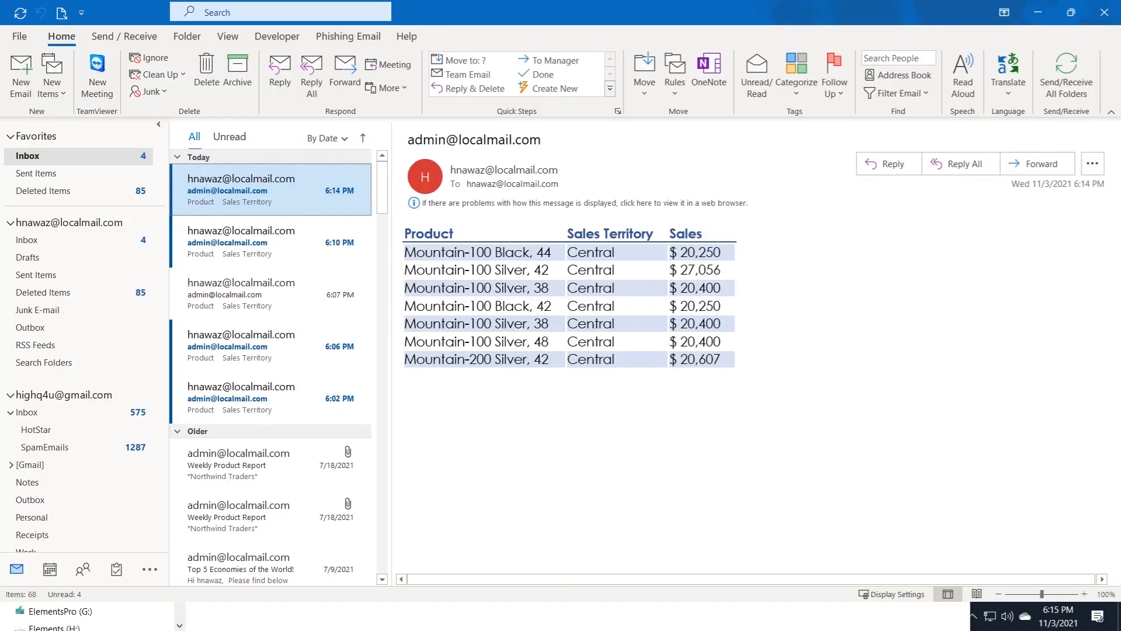
click(20, 13)
click(221, 179)
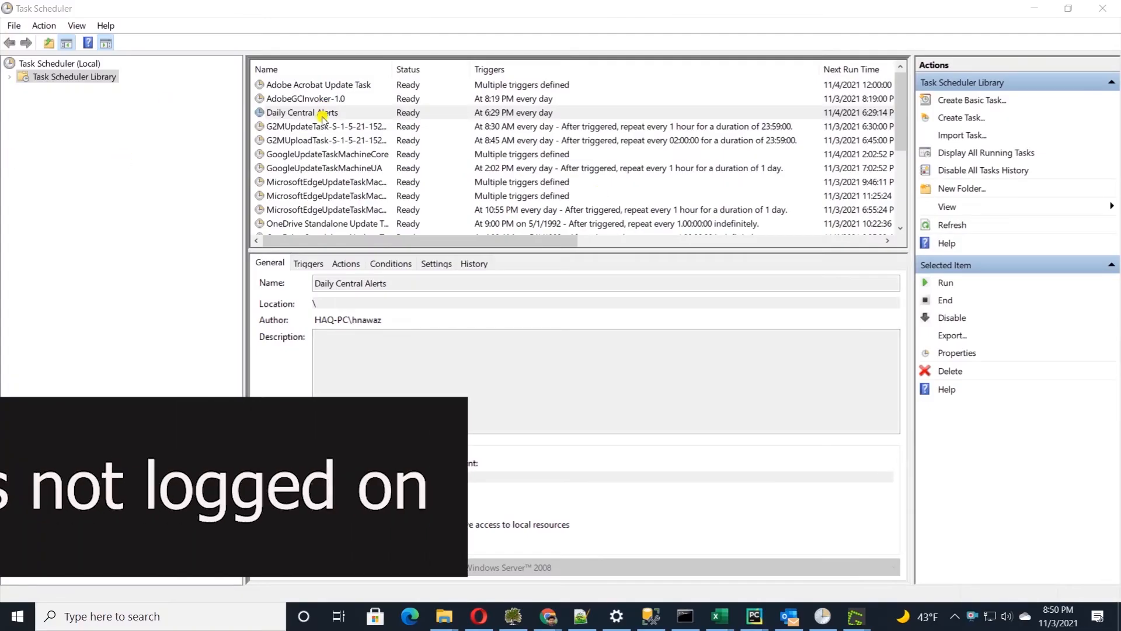
Review the Daily Central Alerts task's security options and its action's program, argument and start-in folder.
double_click(318, 112)
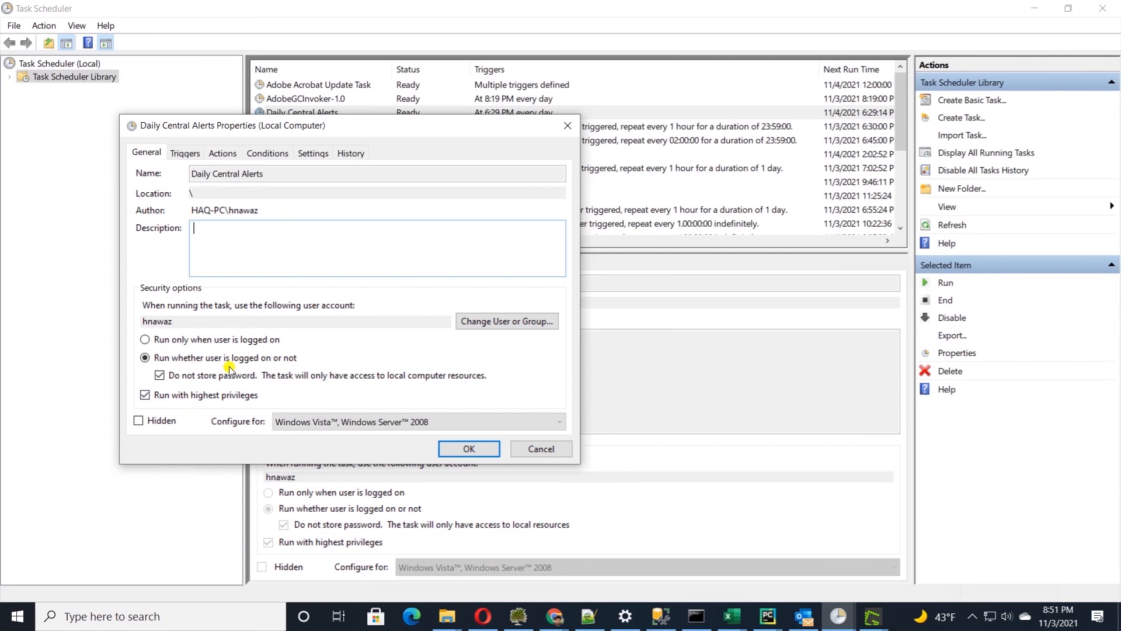
click(222, 152)
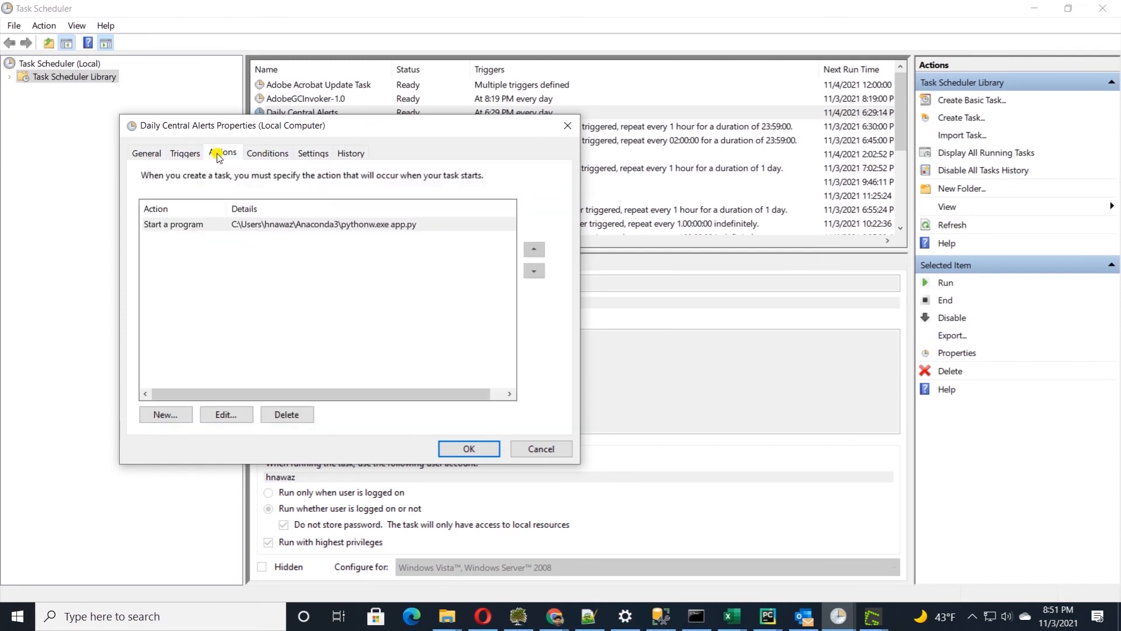
double_click(255, 227)
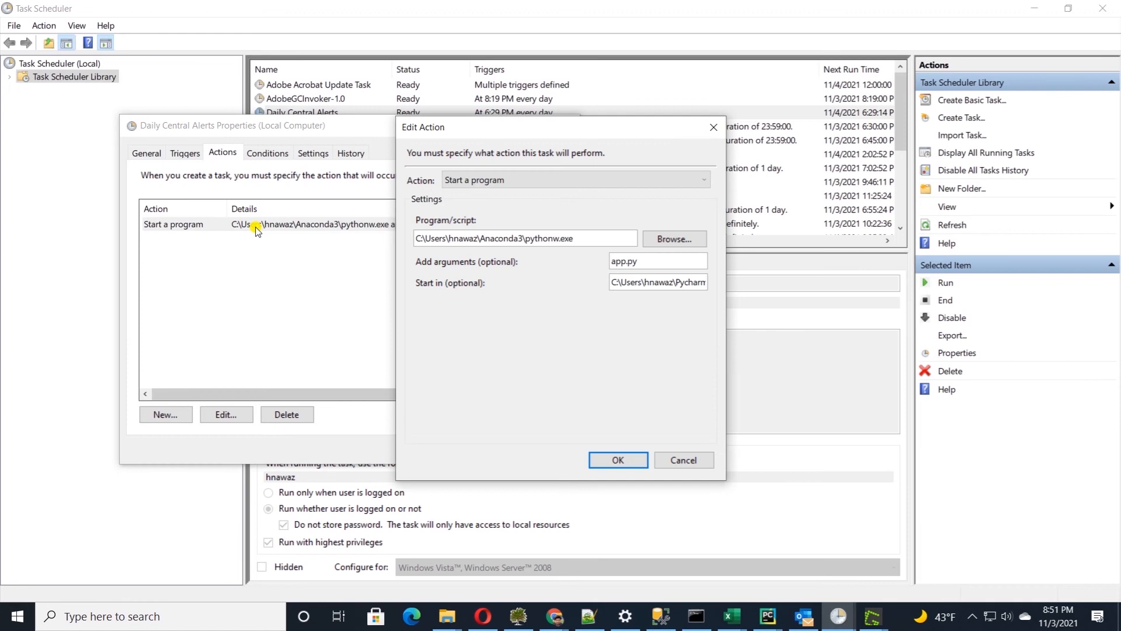
drag(586, 237, 353, 243)
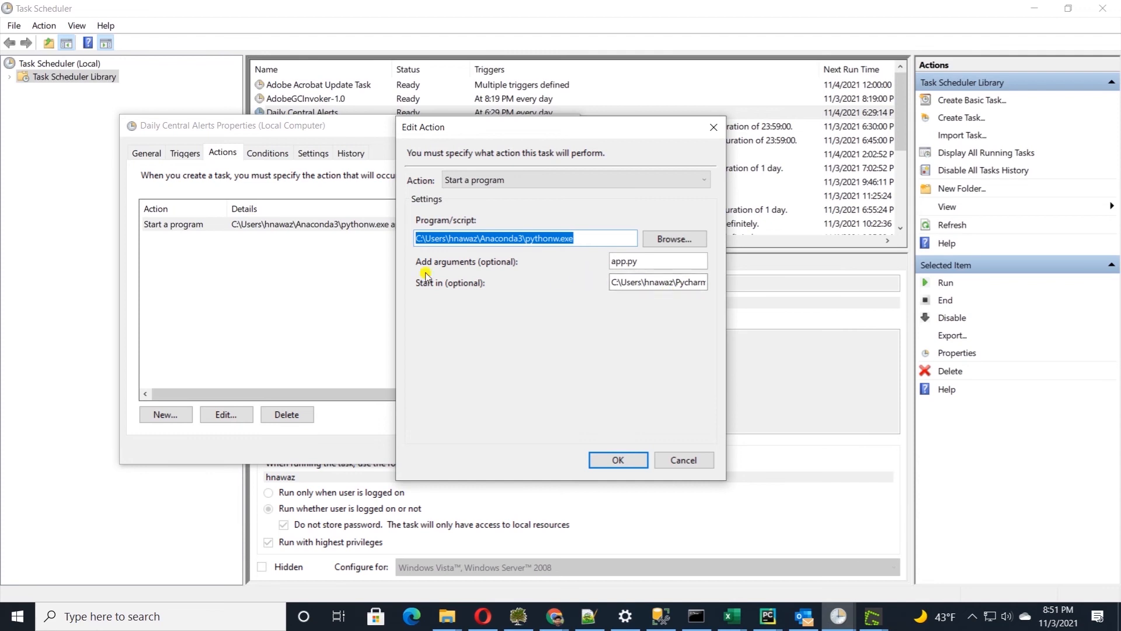
drag(611, 280, 754, 287)
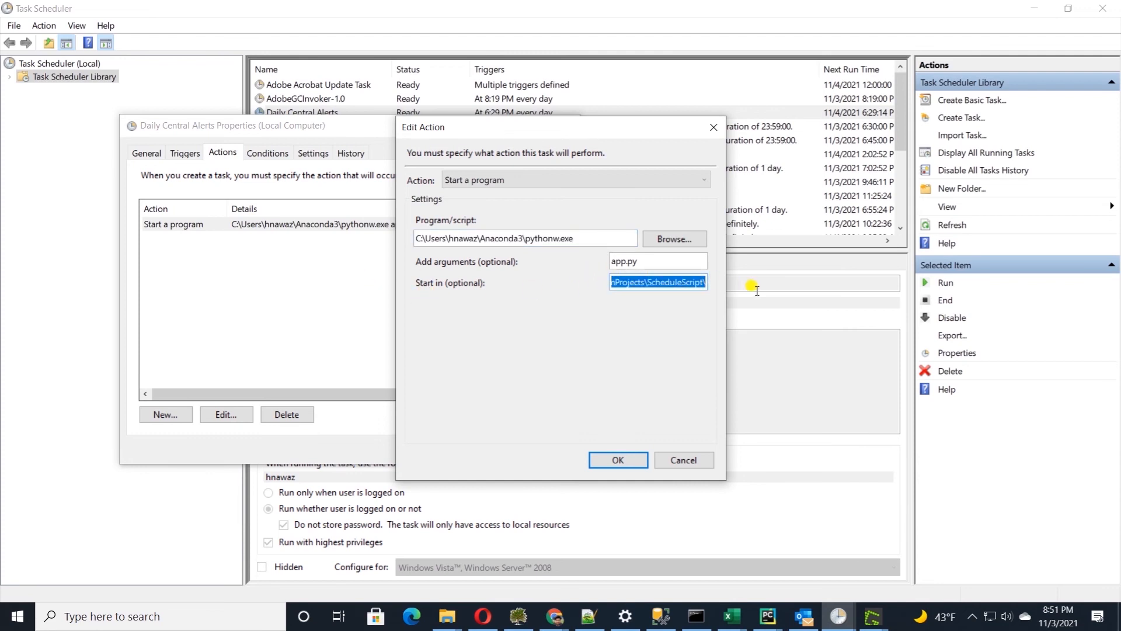
drag(650, 261, 588, 263)
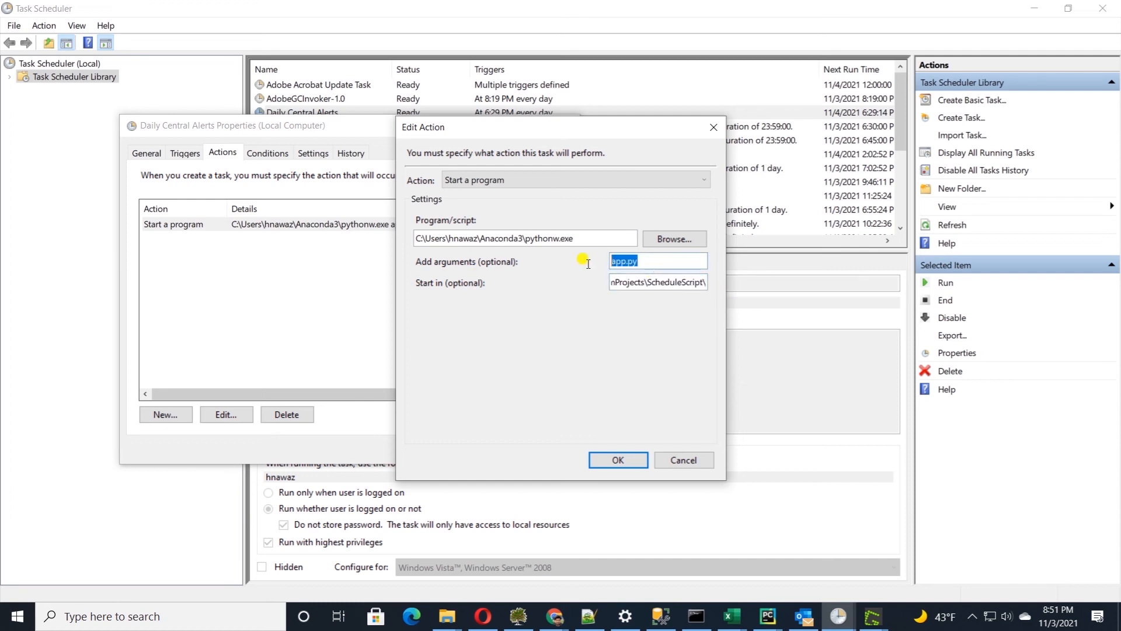
click(615, 460)
click(466, 451)
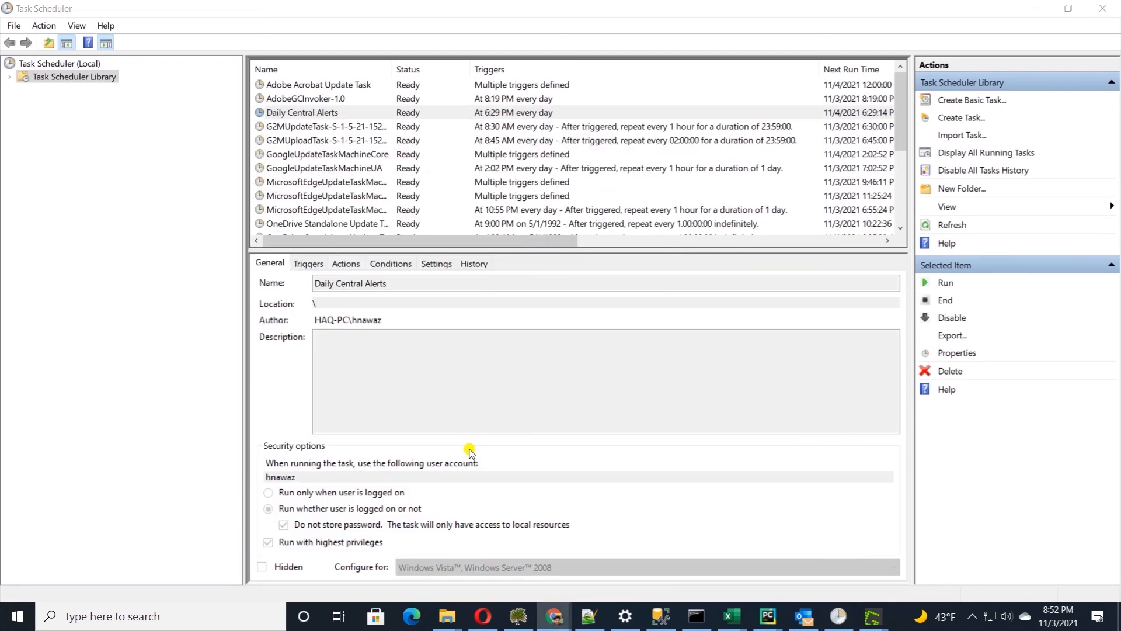
Run the Daily Central Alerts task once more and check testfile.xlsx's modified time in the ScheduleScript folder.
click(324, 112)
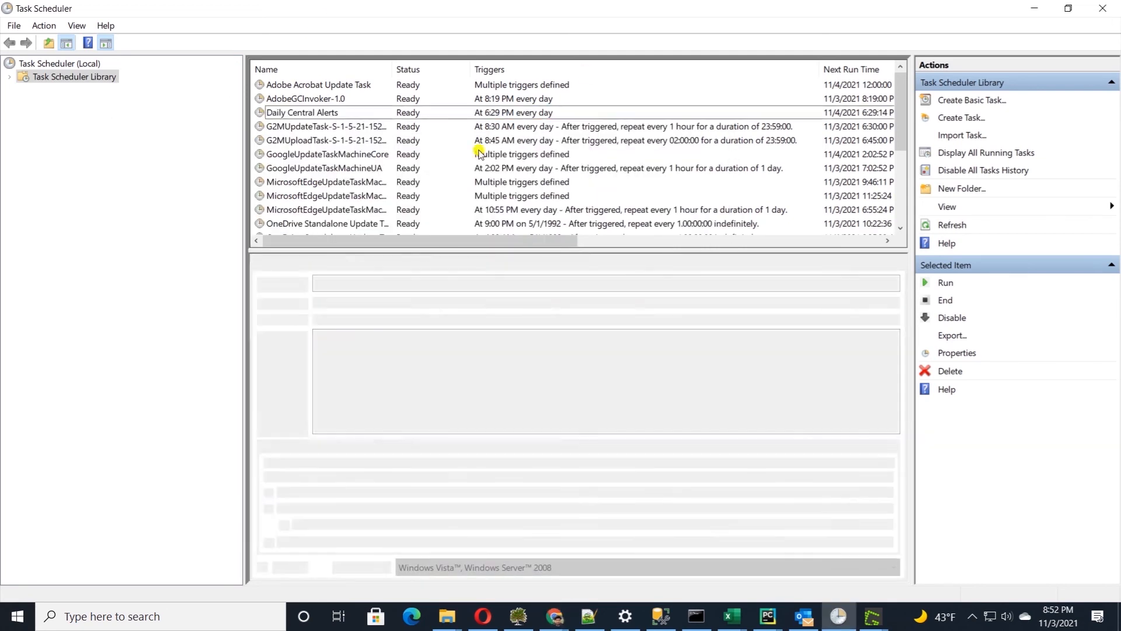
click(945, 284)
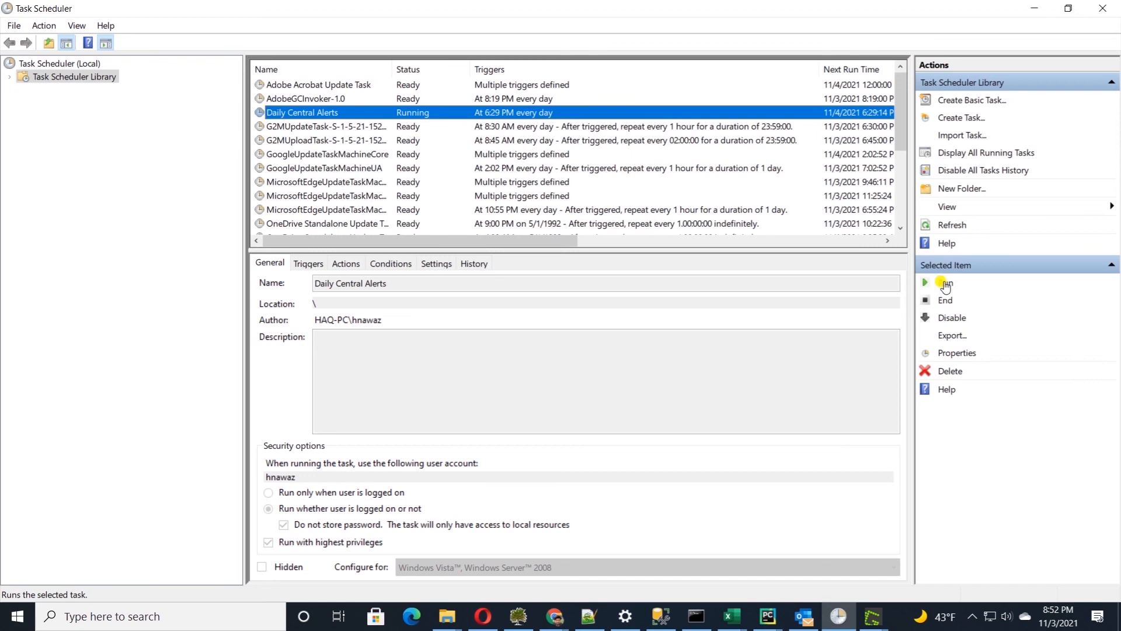
drag(201, 171, 307, 161)
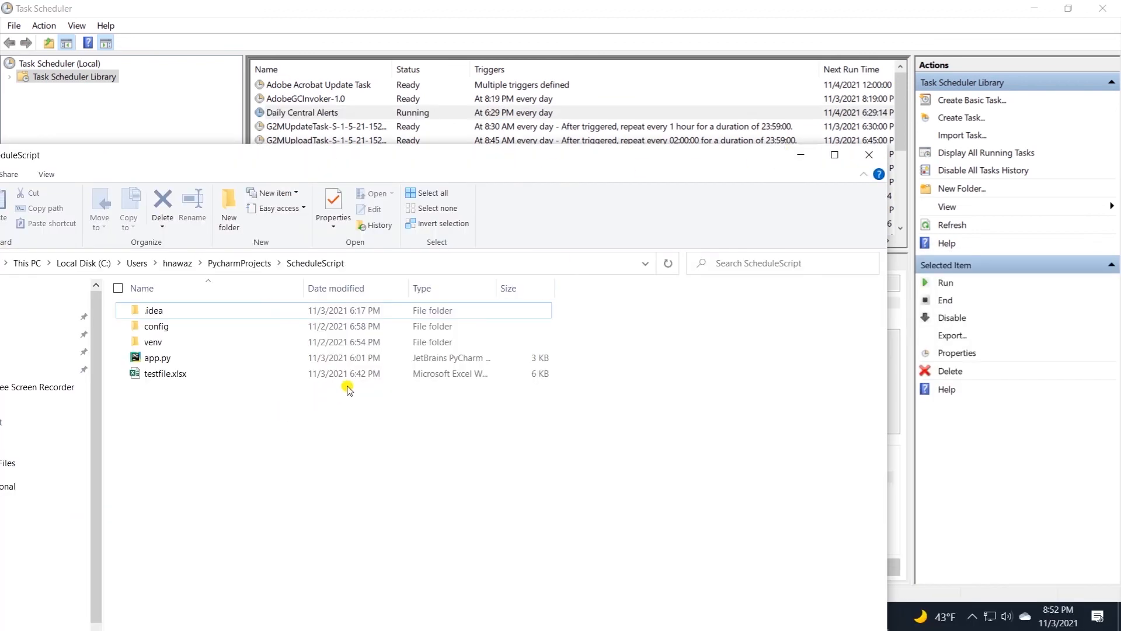
click(321, 376)
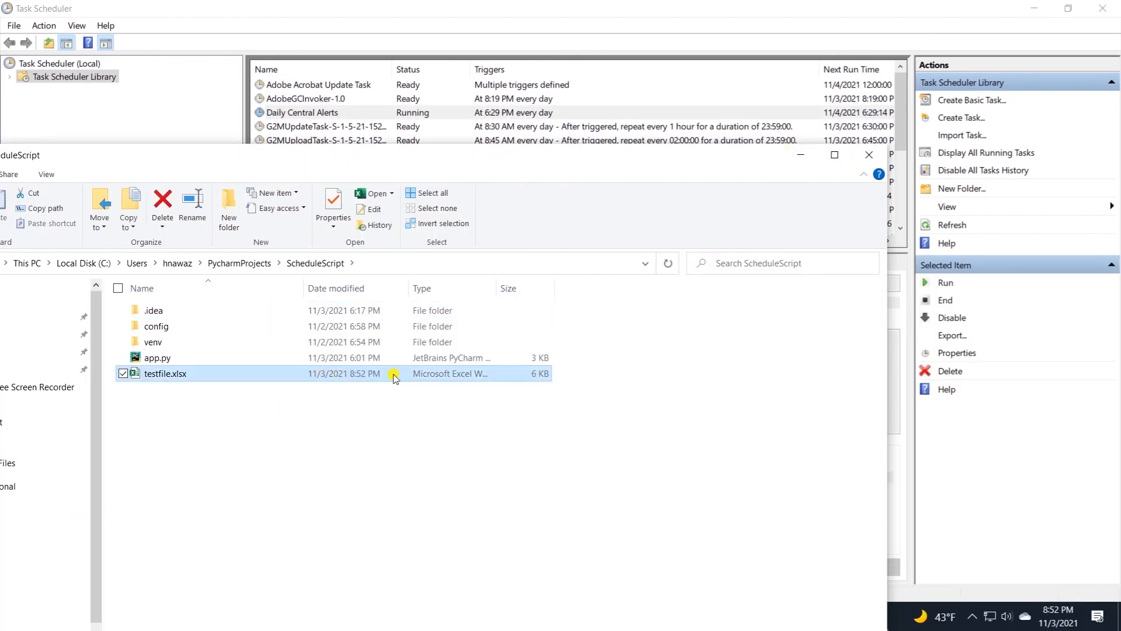
click(800, 155)
Send and receive mail in Outlook to check for the new alert message, and return to Task Scheduler.
click(800, 617)
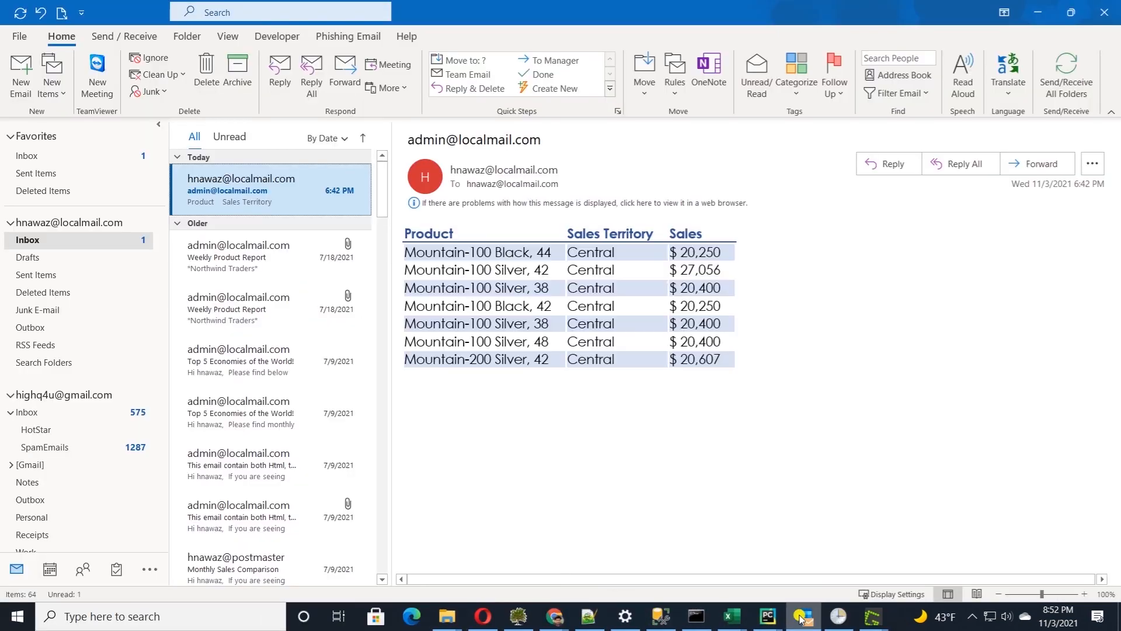
click(21, 13)
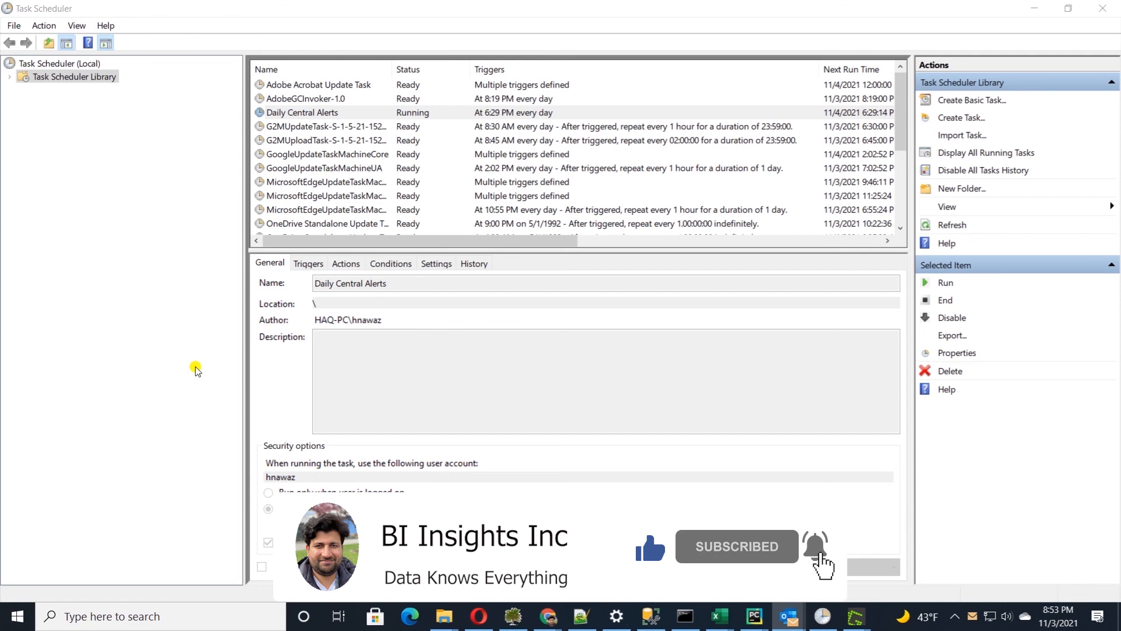
click(282, 495)
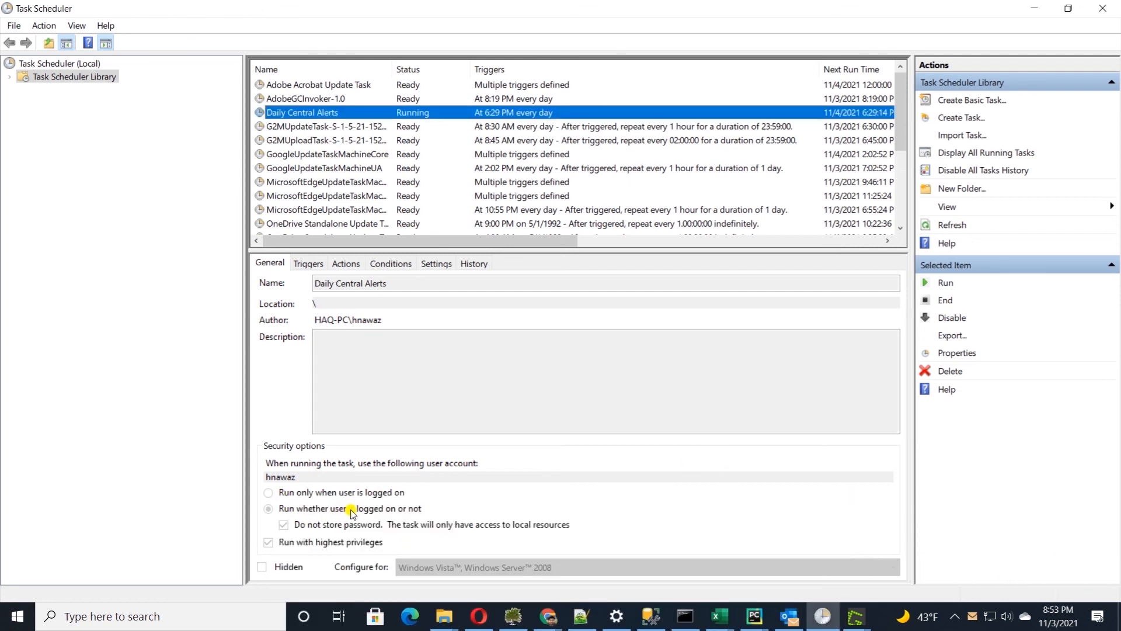